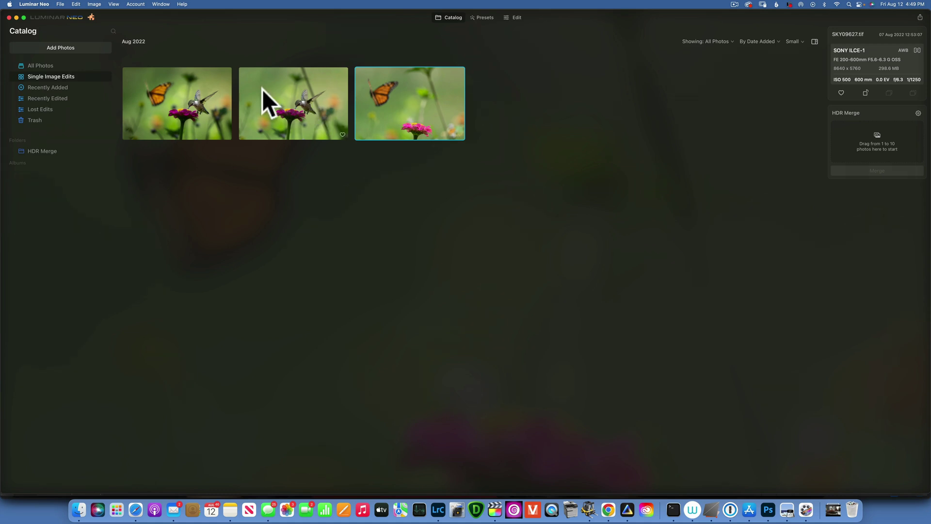
Preview the butterfly and hummingbird photos from the Luminar Neo catalog grid.
double_click(184, 93)
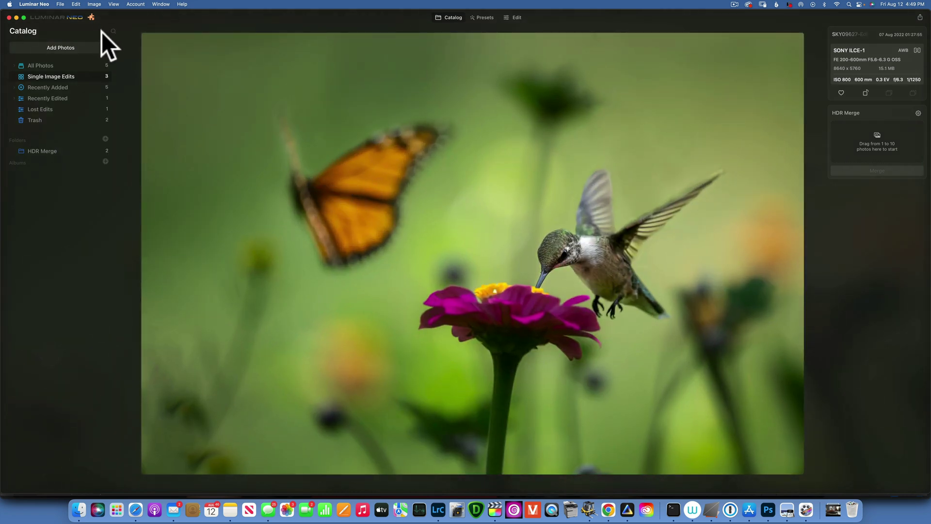
click(449, 18)
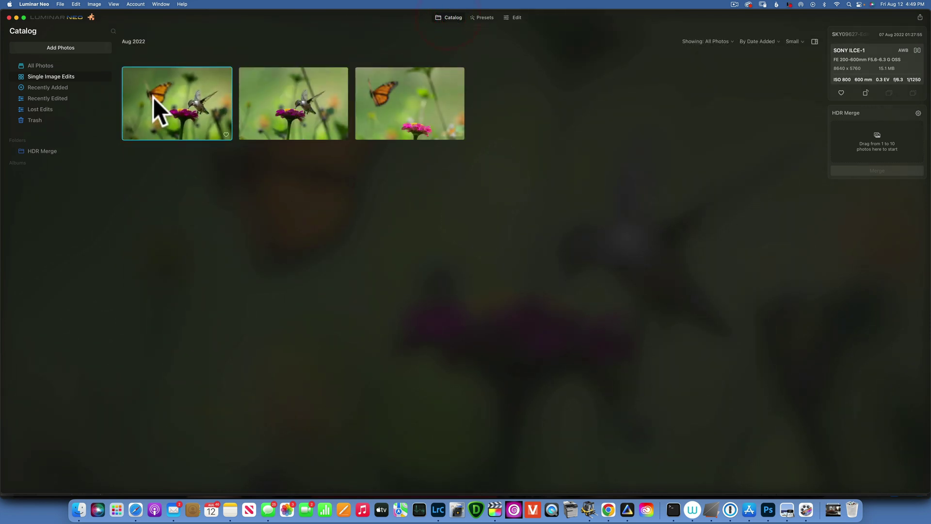
click(308, 106)
double_click(309, 106)
key(Right)
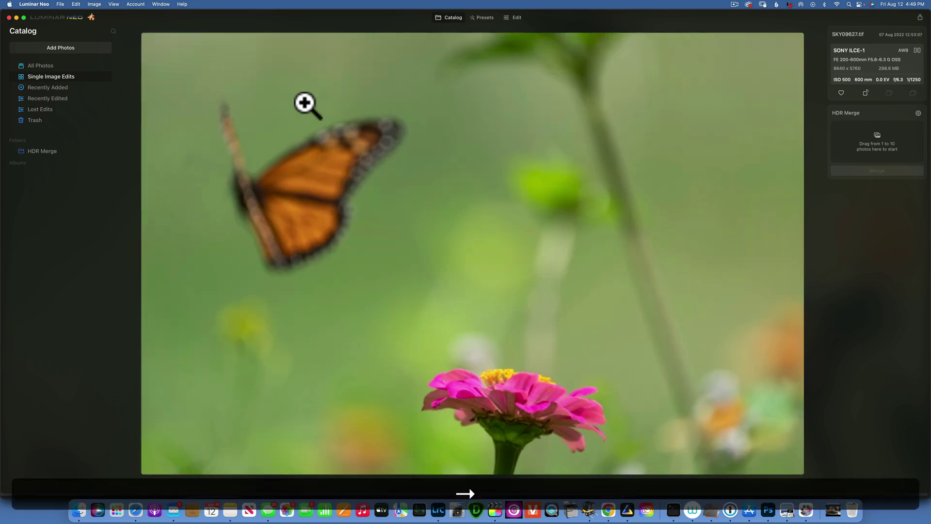
click(452, 18)
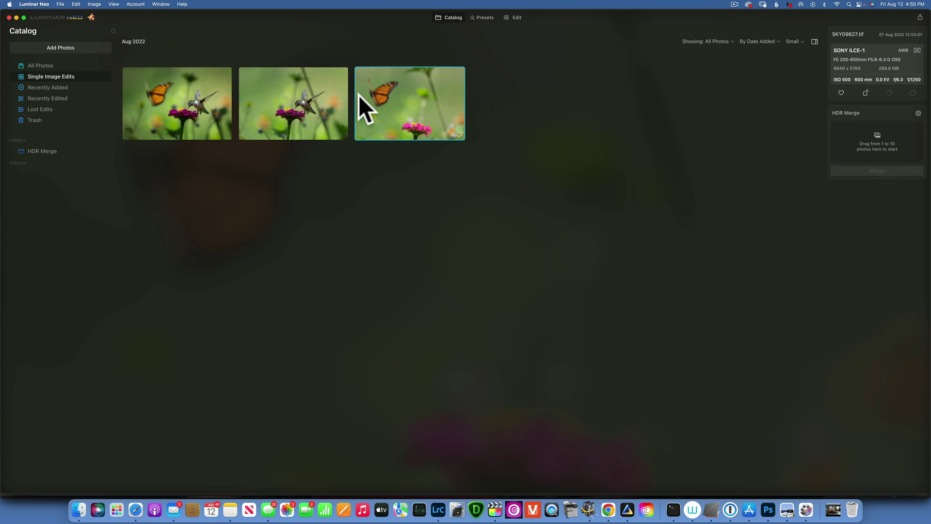
Open the hummingbird photo in the Edit workspace and show its Layers panel.
click(313, 105)
double_click(299, 106)
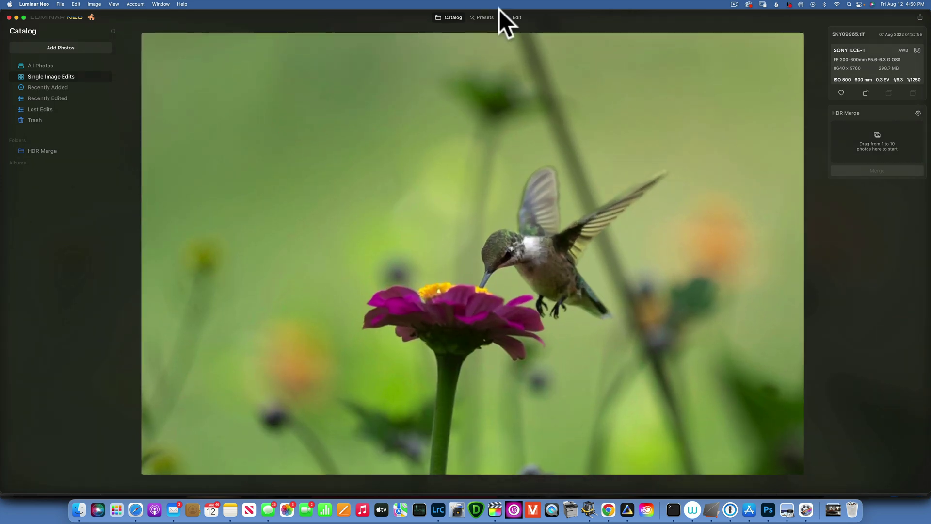
click(517, 18)
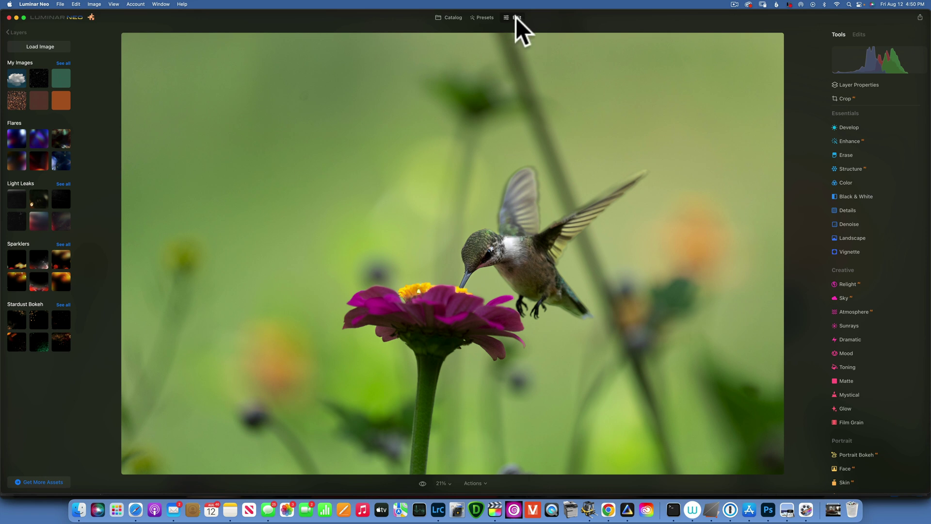
click(10, 32)
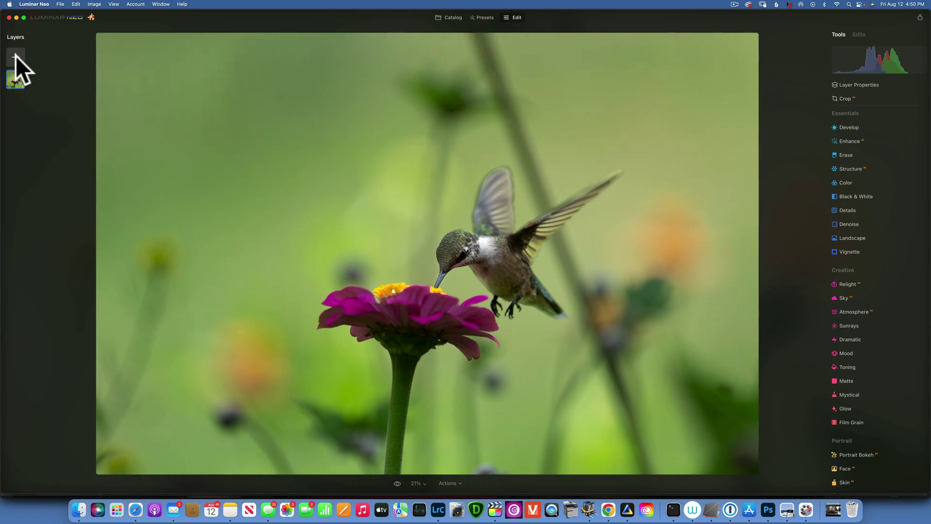
Load the butterfly photo from the Downloads folder as a new layer image.
click(16, 56)
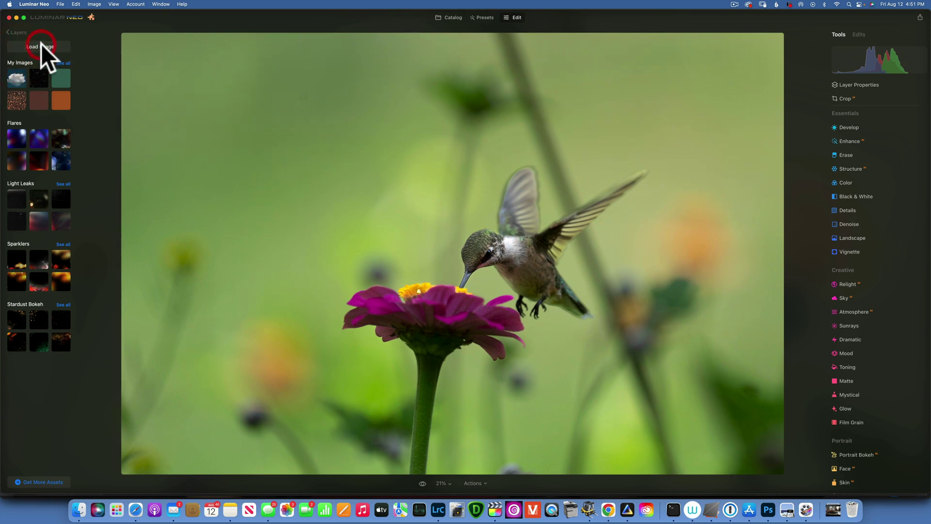
click(41, 44)
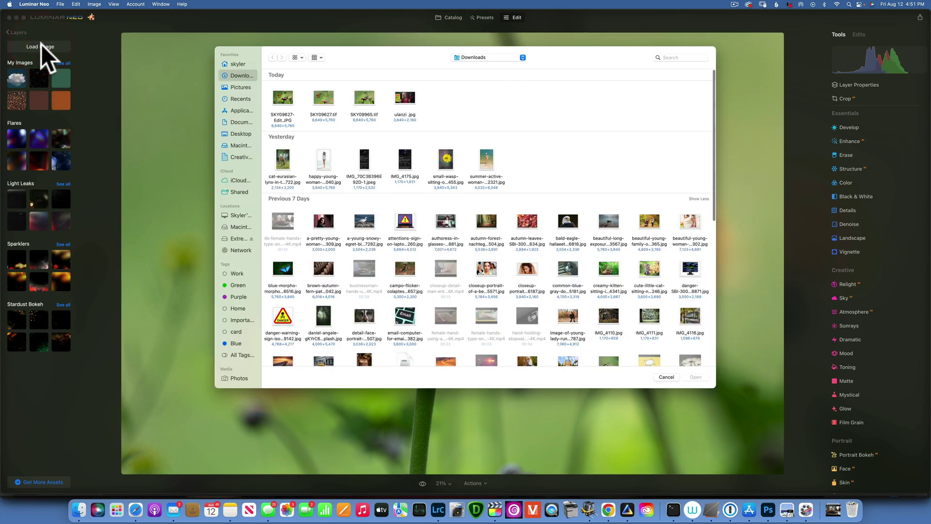
click(325, 98)
click(695, 377)
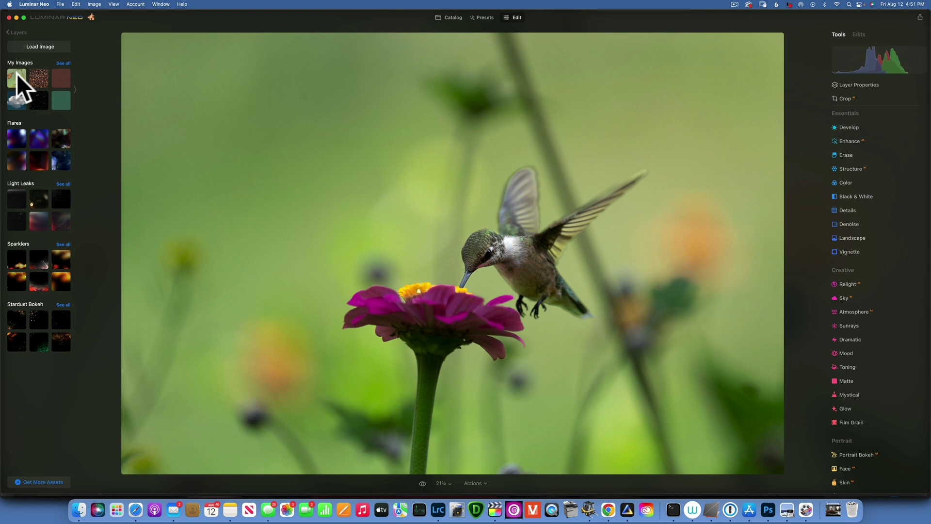
Add the butterfly photo as a layer over the hummingbird at 48% opacity.
click(16, 73)
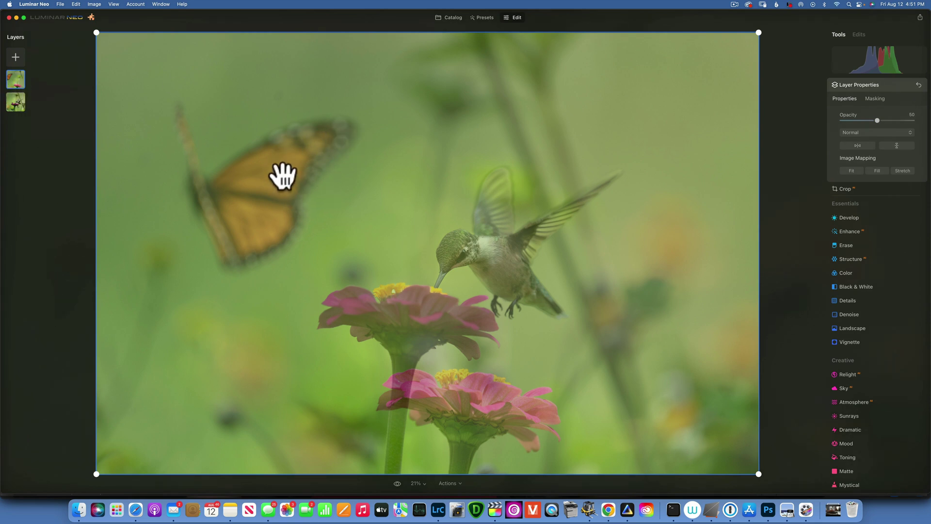
mouse_move(876, 119)
mouse_down()
mouse_move(912, 120)
mouse_move(872, 121)
mouse_up()
click(912, 120)
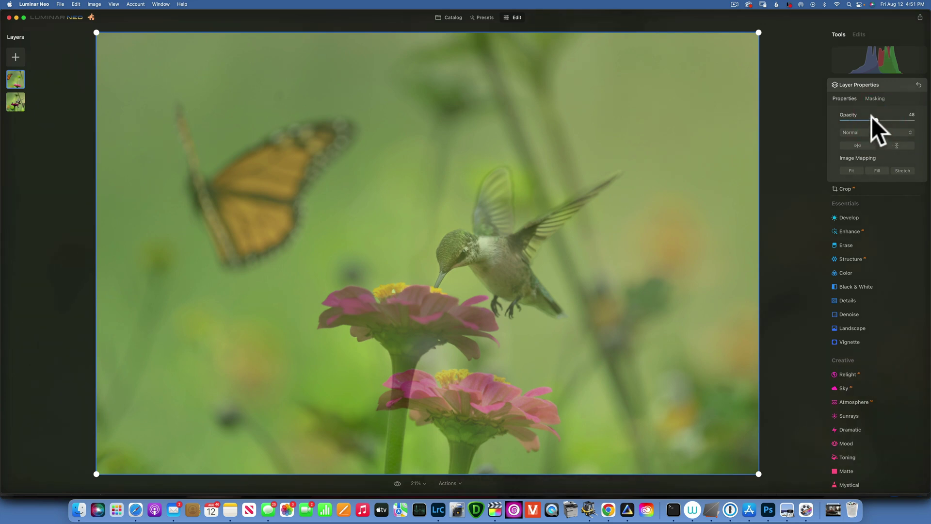
Start a brush mask on the butterfly layer and paint the butterfly in.
click(876, 98)
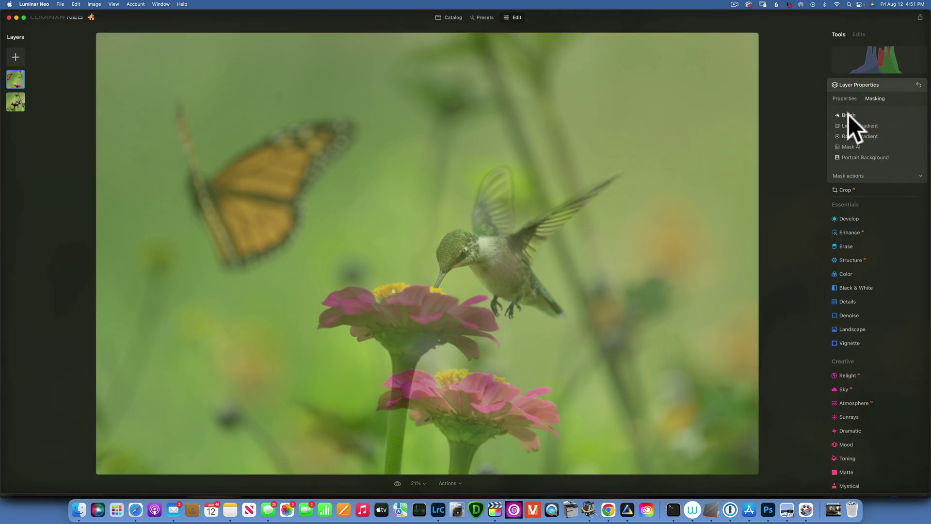
click(849, 114)
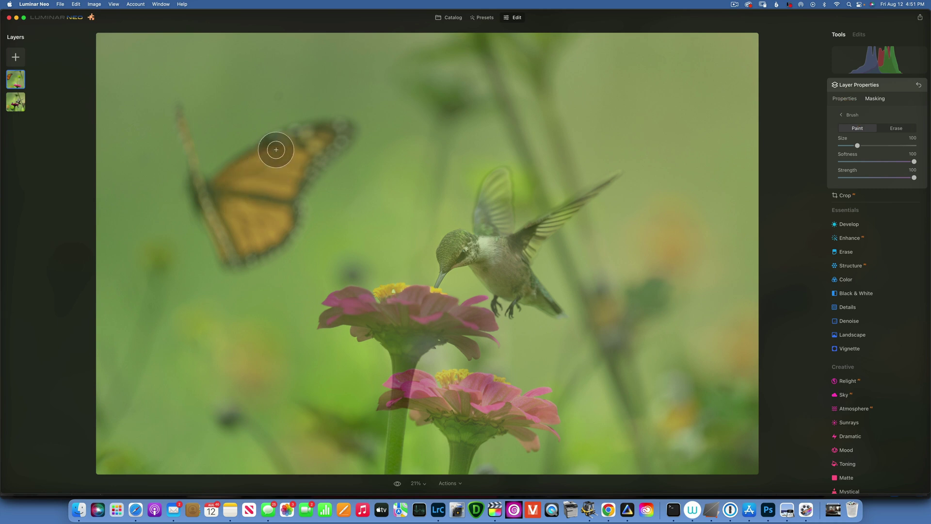
drag(319, 130, 327, 136)
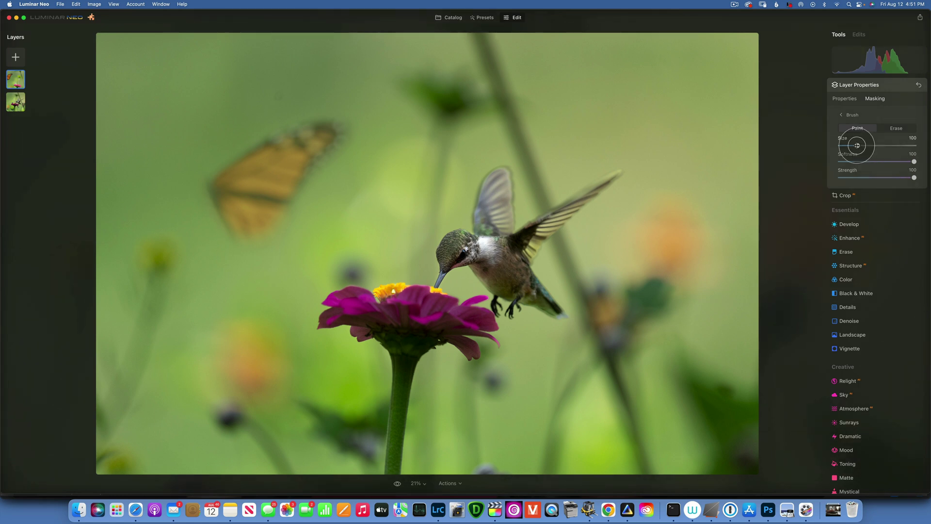
Raise the butterfly layer to 100 opacity and paint in the rest of its wings.
click(845, 99)
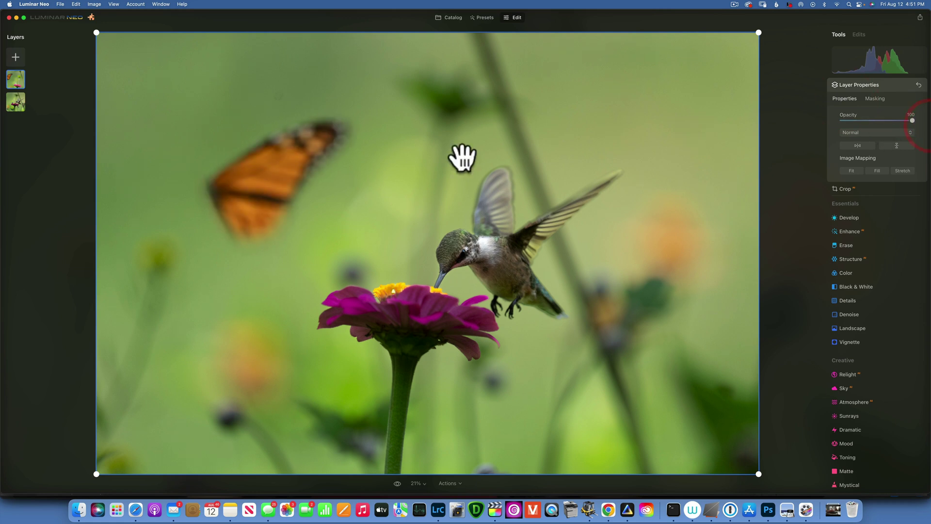
click(876, 99)
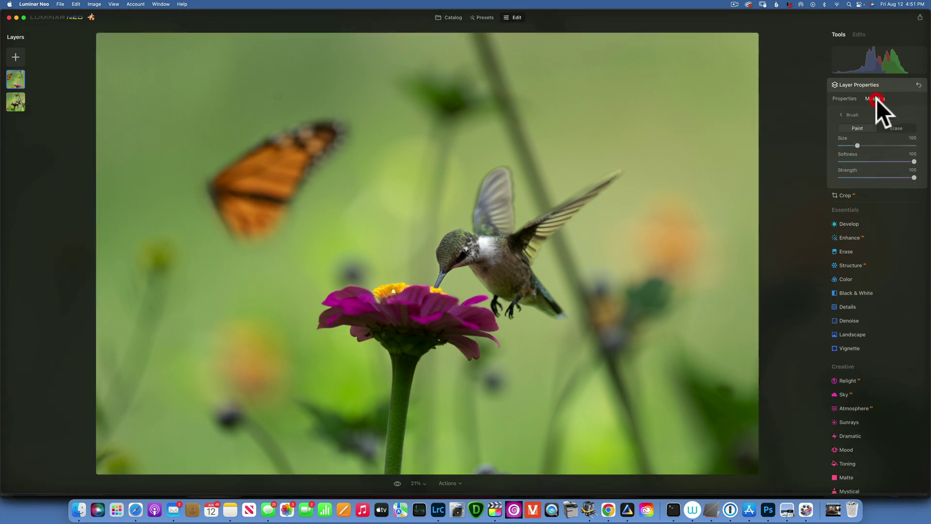
mouse_move(227, 205)
mouse_down()
mouse_move(209, 216)
mouse_move(183, 152)
mouse_move(198, 180)
mouse_move(192, 161)
mouse_move(207, 171)
mouse_move(293, 178)
mouse_move(226, 286)
mouse_move(224, 244)
mouse_move(201, 189)
mouse_move(305, 172)
mouse_up()
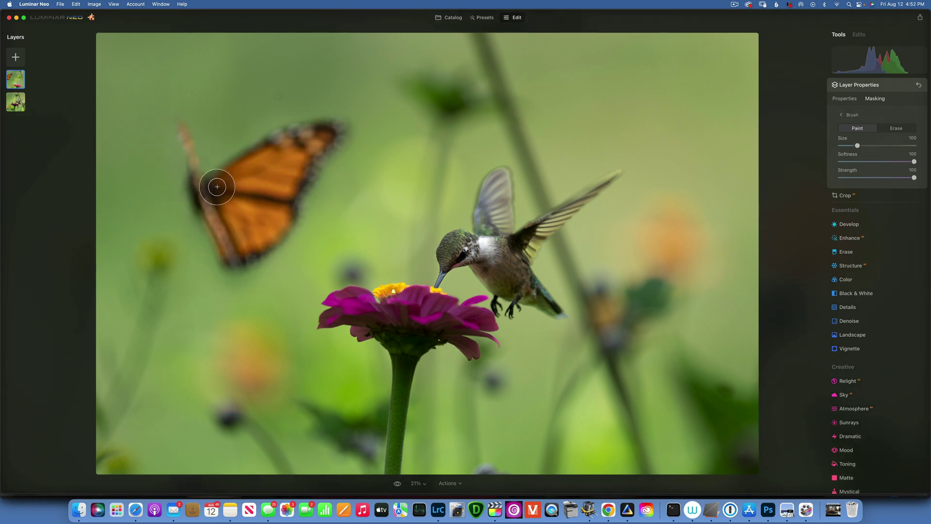
mouse_move(183, 168)
mouse_down()
mouse_move(175, 125)
mouse_move(235, 273)
mouse_move(167, 110)
mouse_move(188, 167)
mouse_move(239, 247)
mouse_move(245, 228)
mouse_up()
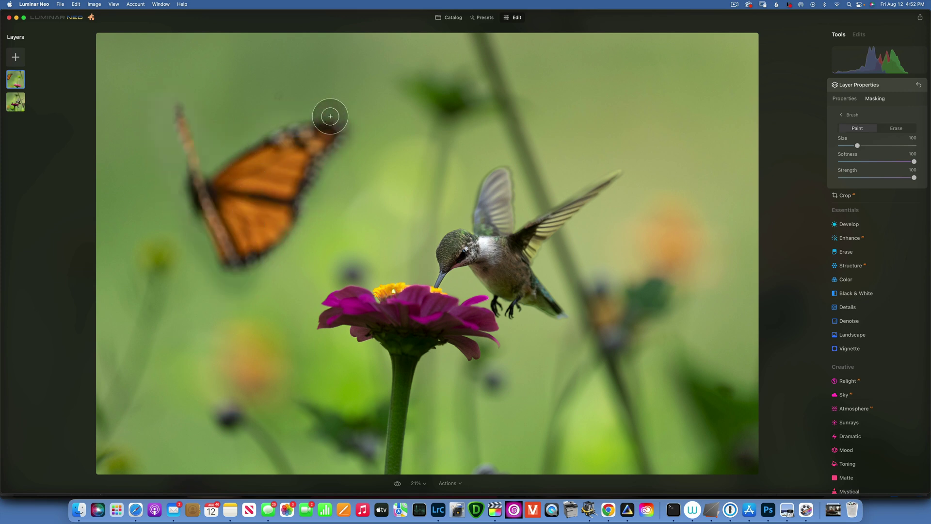
mouse_move(329, 116)
mouse_down()
mouse_move(289, 223)
mouse_move(247, 241)
mouse_move(277, 206)
mouse_up()
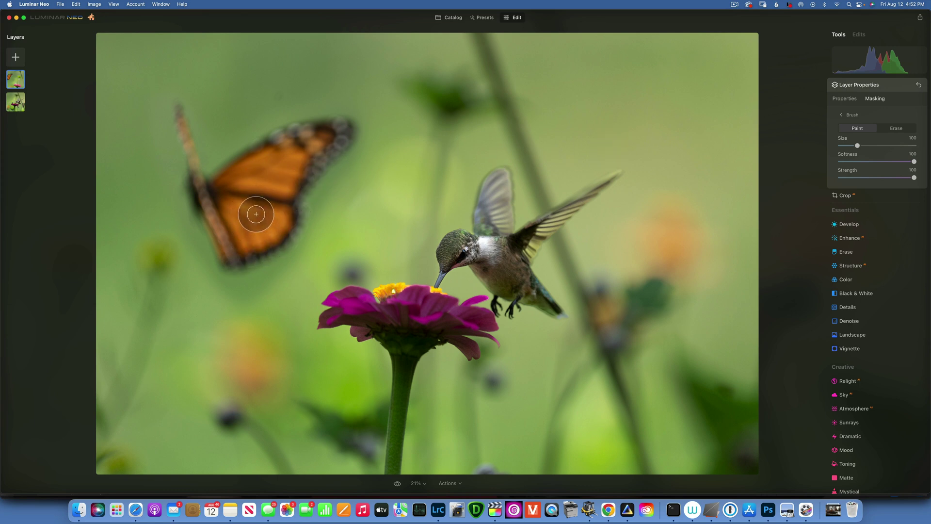
Switch the mask brush to Erase and remove stray mask around the butterfly's edges.
click(896, 128)
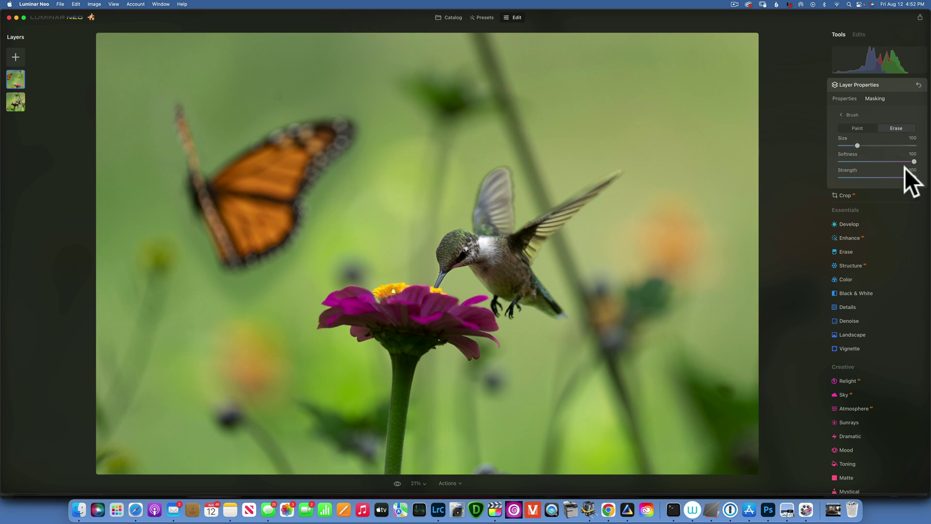
mouse_move(338, 223)
mouse_down()
mouse_move(328, 205)
mouse_move(363, 173)
mouse_move(382, 133)
mouse_move(382, 110)
mouse_move(360, 92)
mouse_move(273, 107)
mouse_move(217, 145)
mouse_move(192, 94)
mouse_move(165, 82)
mouse_move(155, 93)
mouse_move(157, 191)
mouse_move(175, 241)
mouse_move(218, 304)
mouse_move(230, 311)
mouse_move(218, 293)
mouse_move(242, 300)
mouse_move(263, 292)
mouse_move(340, 238)
mouse_up()
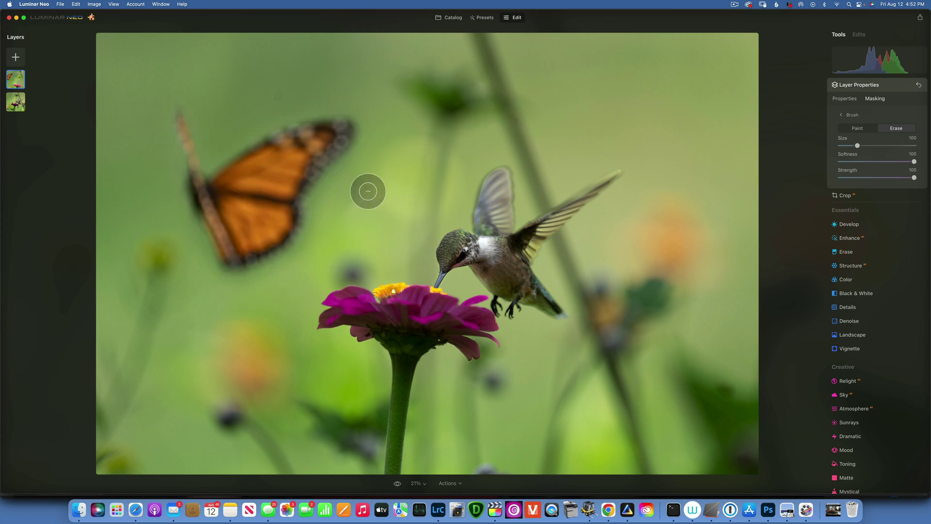
mouse_move(348, 182)
mouse_down()
mouse_move(326, 209)
mouse_move(376, 233)
mouse_up()
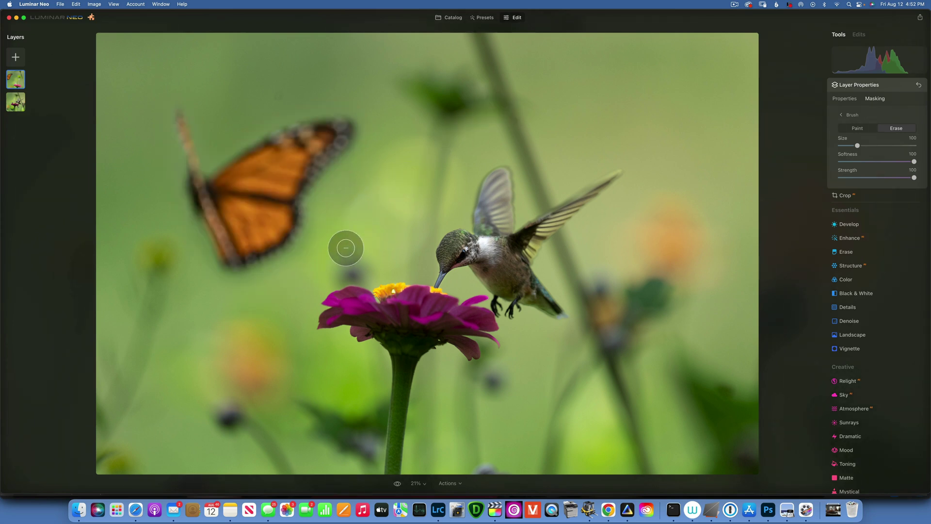
mouse_move(303, 257)
mouse_down()
mouse_move(258, 306)
mouse_move(233, 284)
mouse_up()
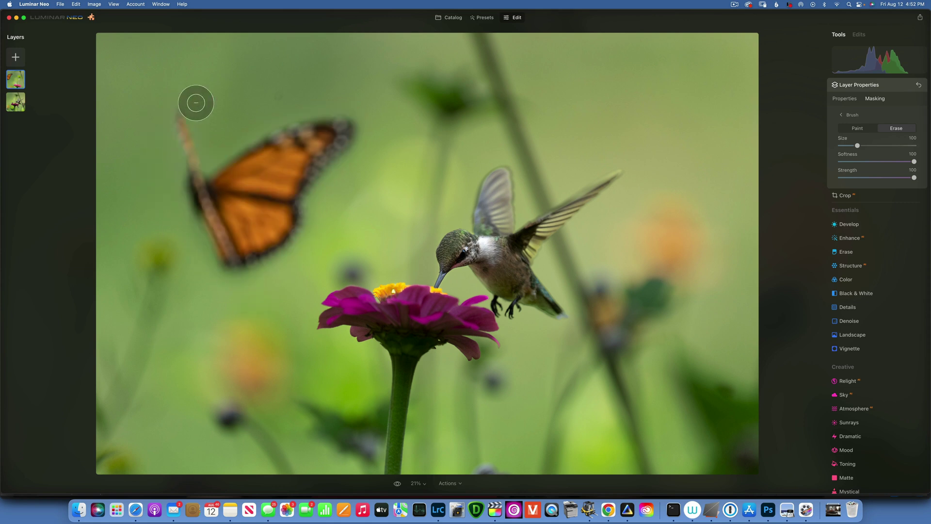
mouse_move(188, 243)
mouse_down()
mouse_move(210, 297)
mouse_move(227, 309)
mouse_up()
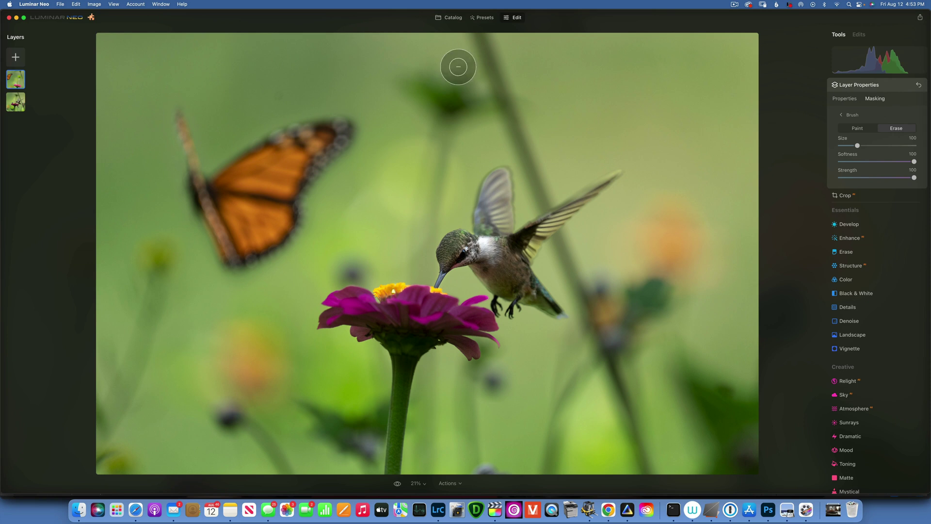
Erase the top of the stem on the hummingbird layer with a size-56 brush and compare.
click(16, 101)
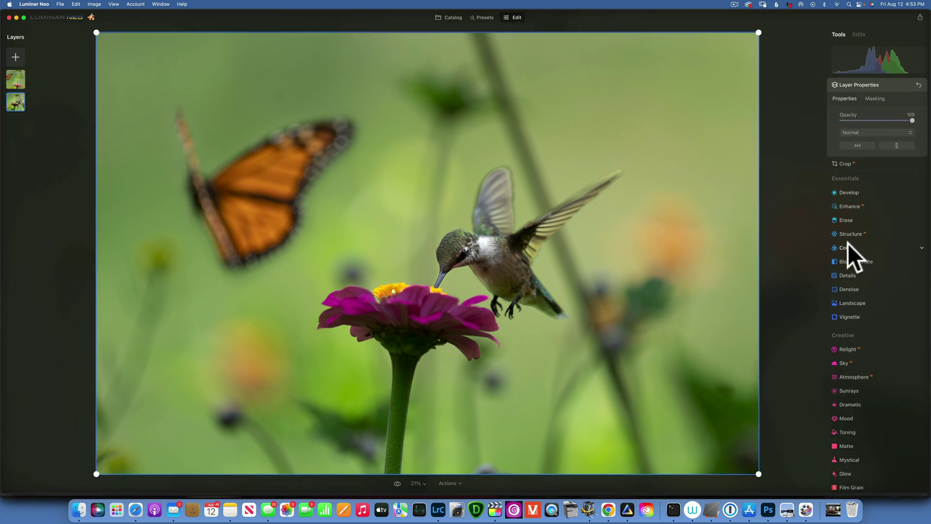
click(845, 220)
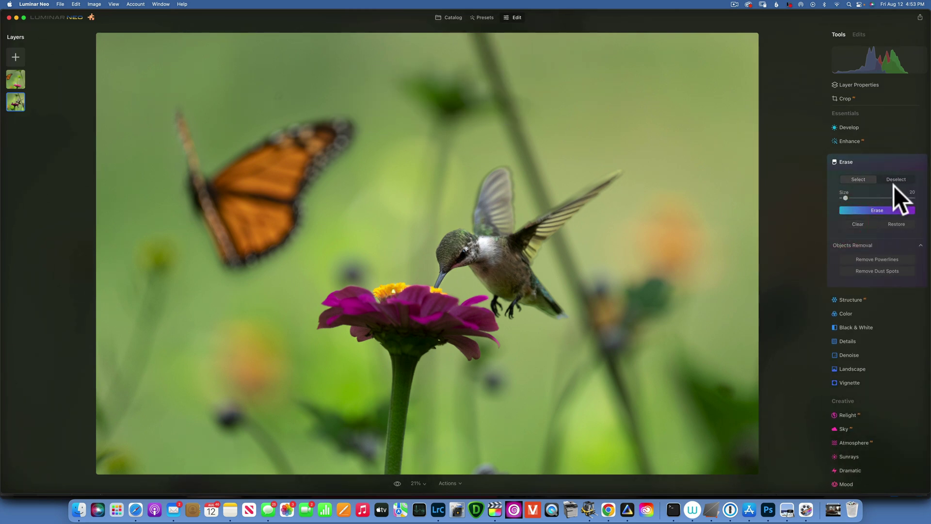
drag(847, 198, 859, 198)
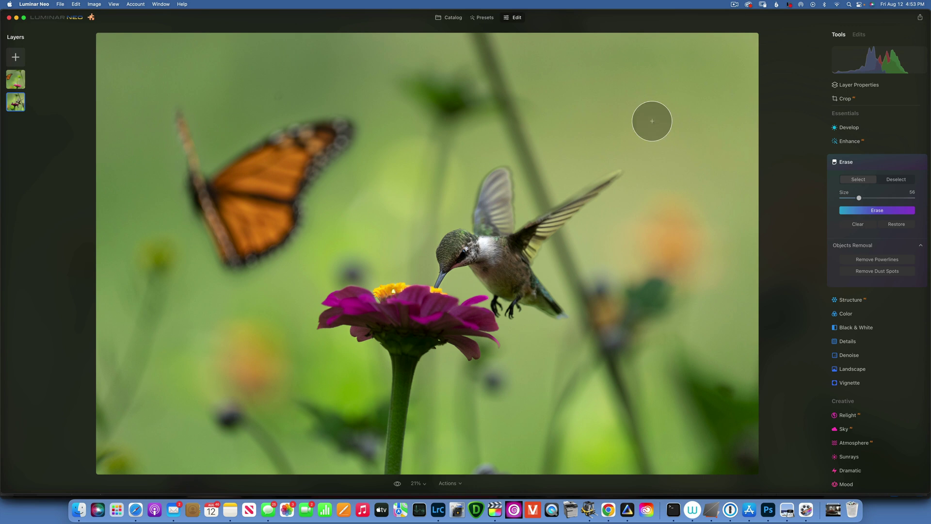
drag(469, 29, 492, 94)
drag(510, 131, 522, 142)
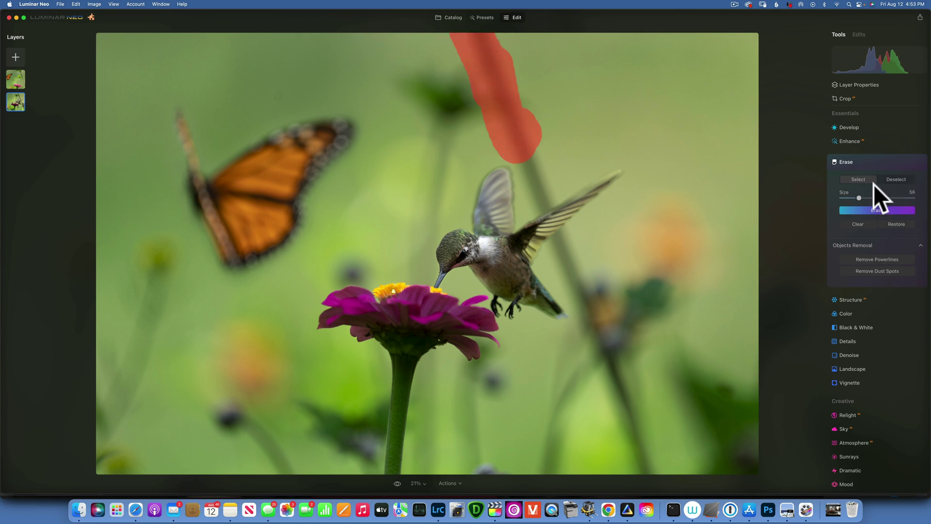
click(880, 210)
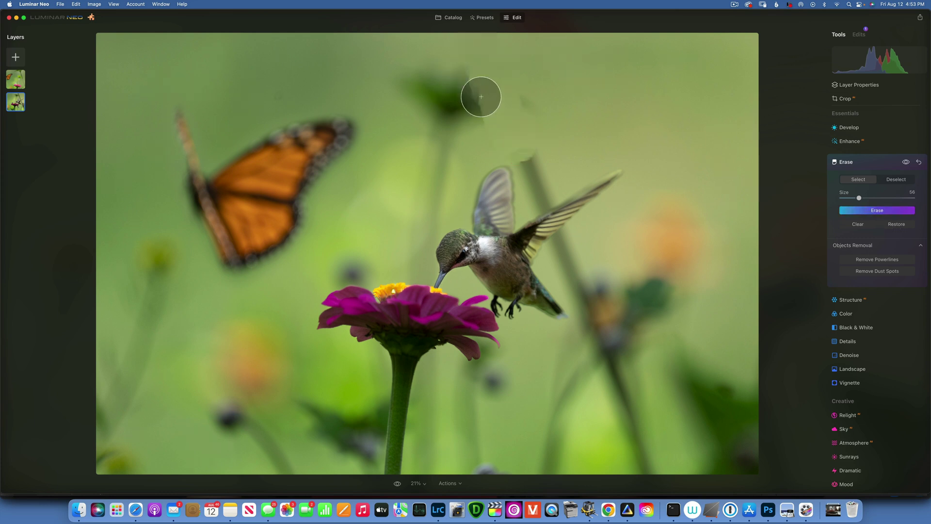
click(920, 161)
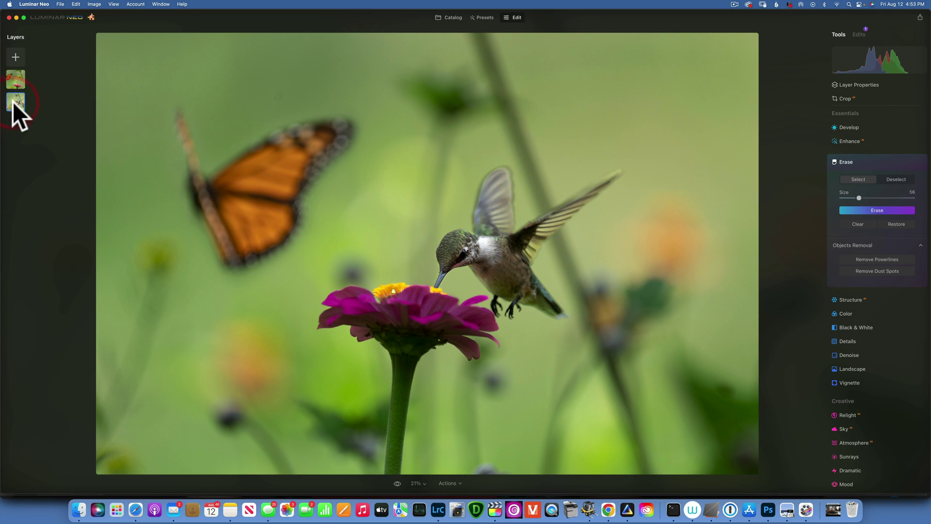
Duplicate the hummingbird layer and move the copy to the top of the stack.
key(d)
click(13, 103)
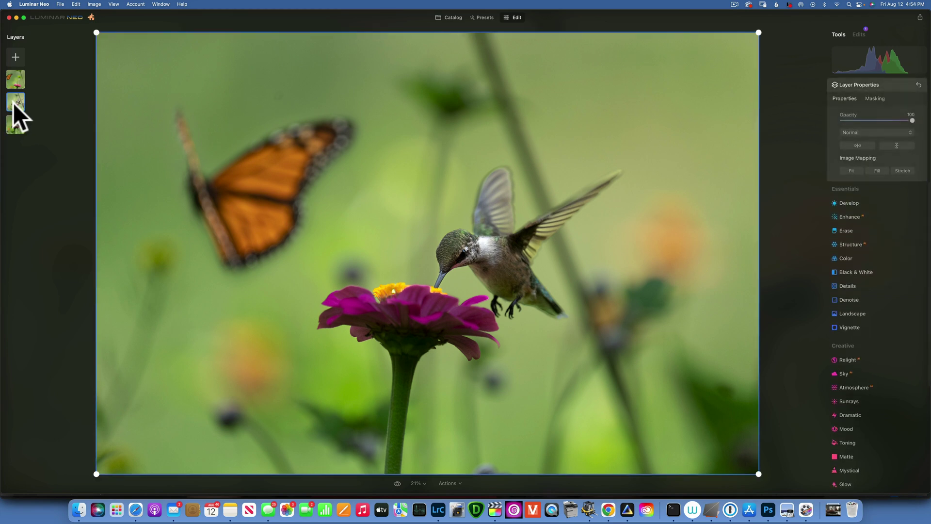
drag(13, 102, 14, 72)
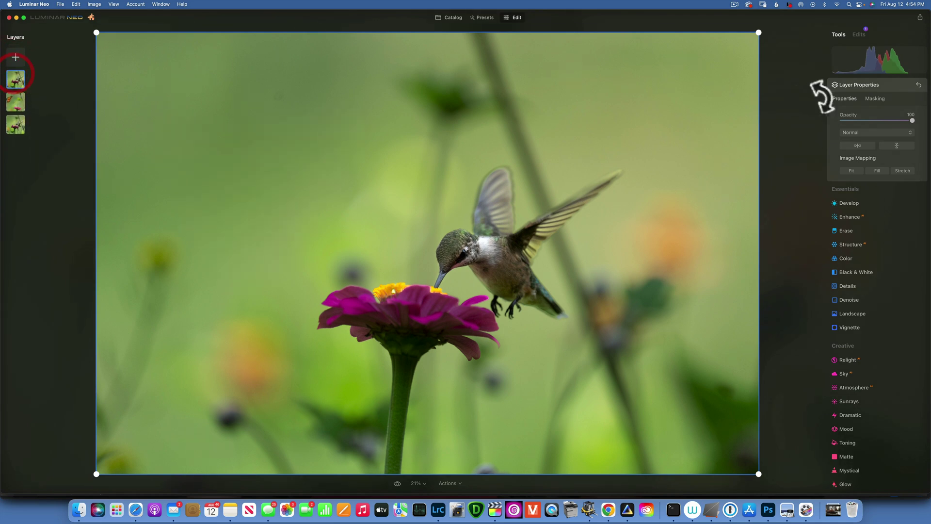
Brush-mask the top copy layer over the upper stem area.
click(876, 98)
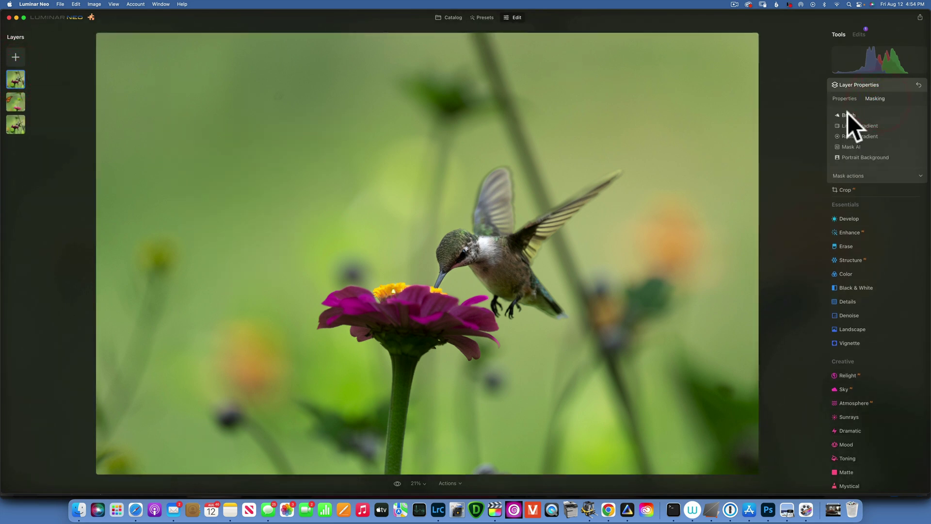
click(848, 114)
mouse_move(565, 121)
mouse_down()
mouse_move(559, 73)
mouse_move(593, 116)
mouse_move(575, 55)
mouse_move(589, 121)
mouse_move(558, 63)
mouse_move(605, 111)
mouse_up()
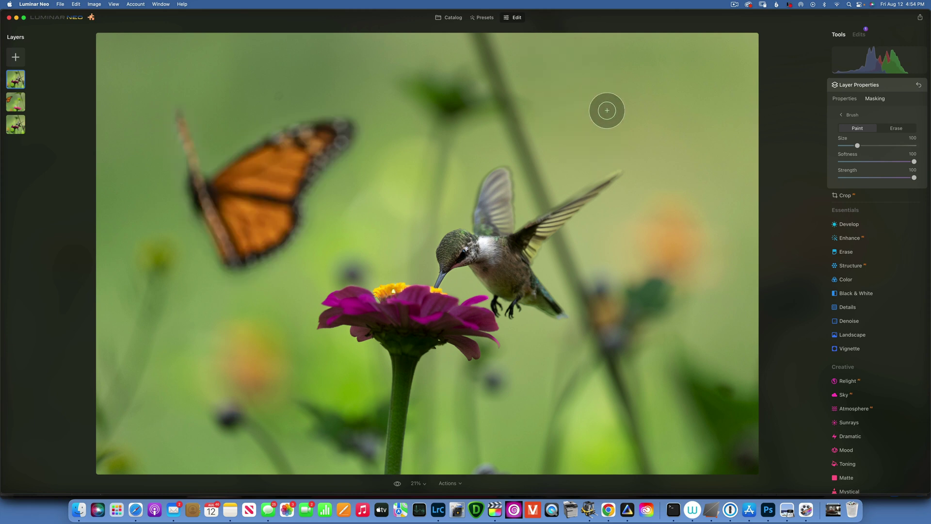
Shift the masked copy layer left so it offsets over the stem.
click(843, 97)
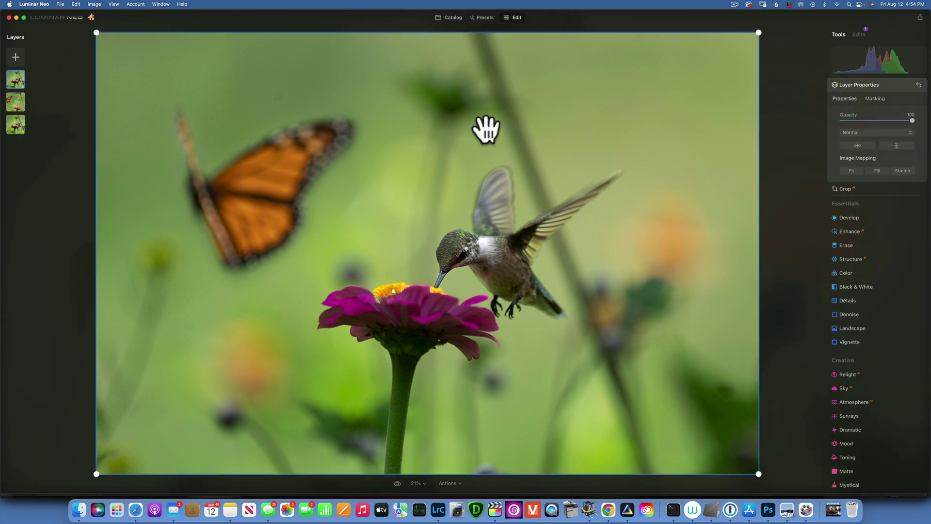
drag(573, 129, 525, 103)
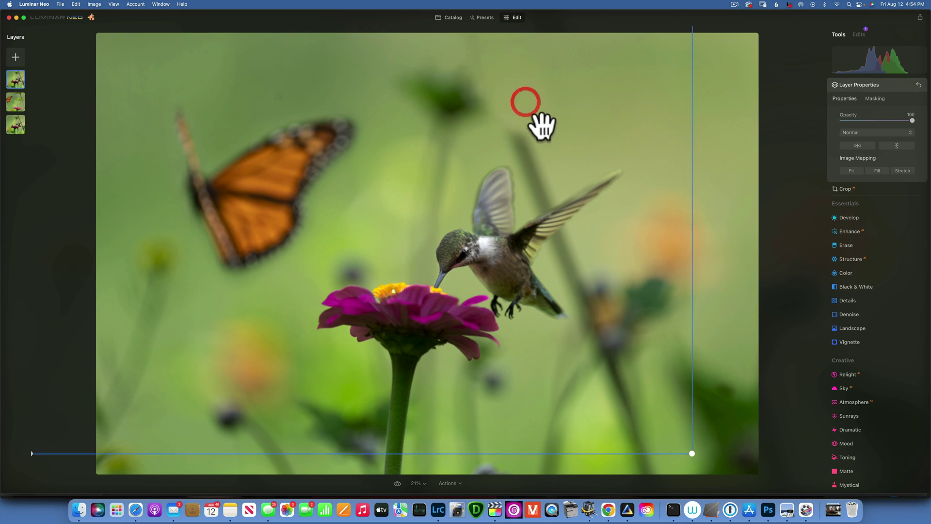
drag(510, 70, 505, 68)
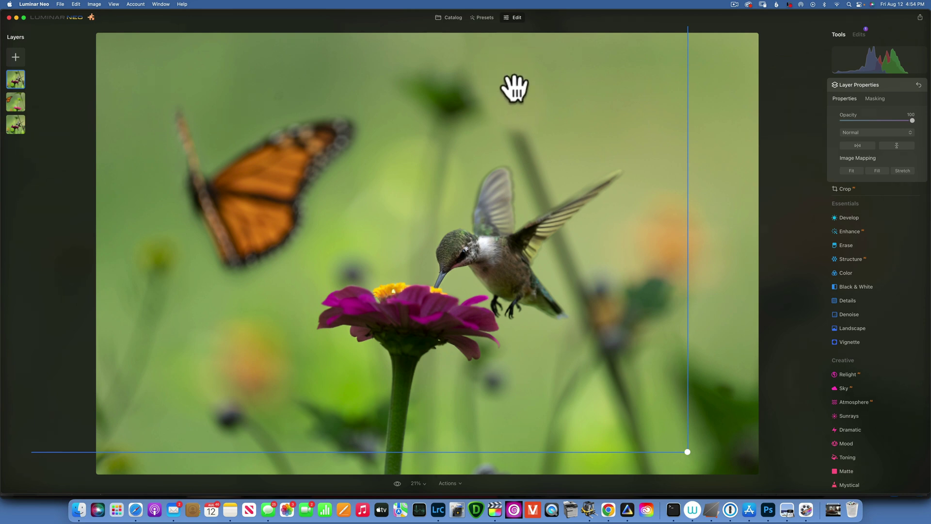
click(545, 181)
drag(545, 180, 544, 182)
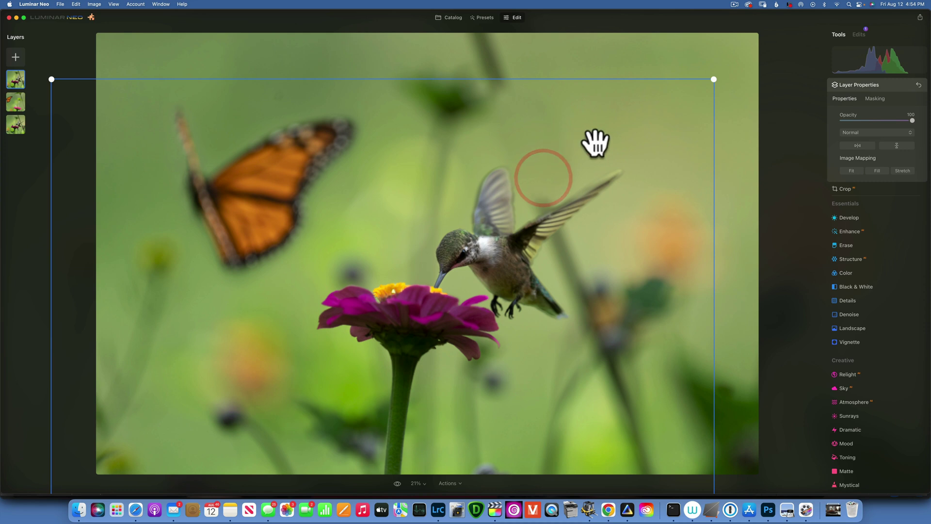
click(873, 86)
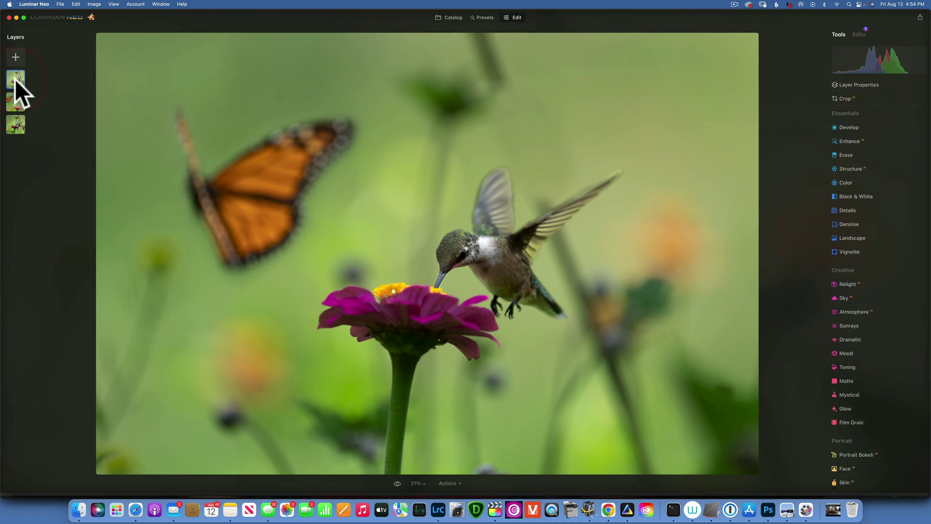
Delete the copy layer and export the composite as JPEG 'hummingbird' at quality 100 to Desktop.
key(BackSpace)
click(494, 168)
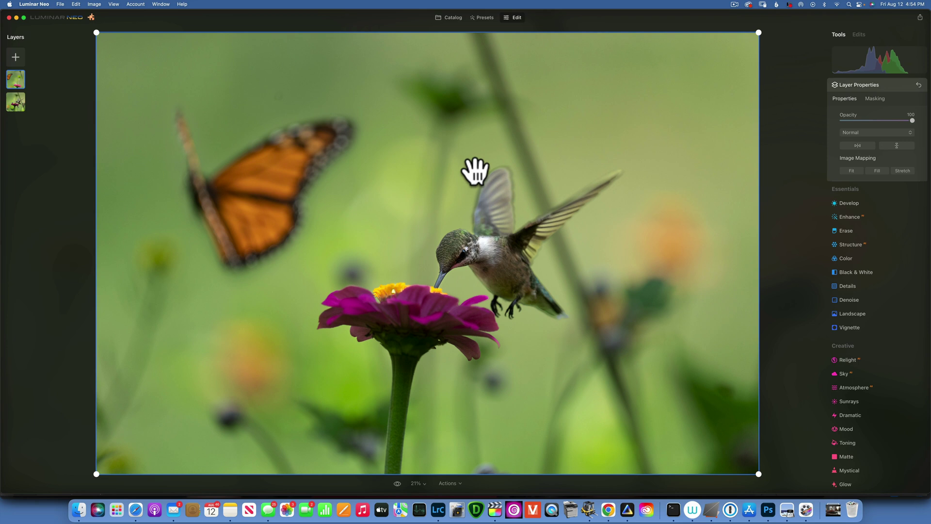
click(60, 4)
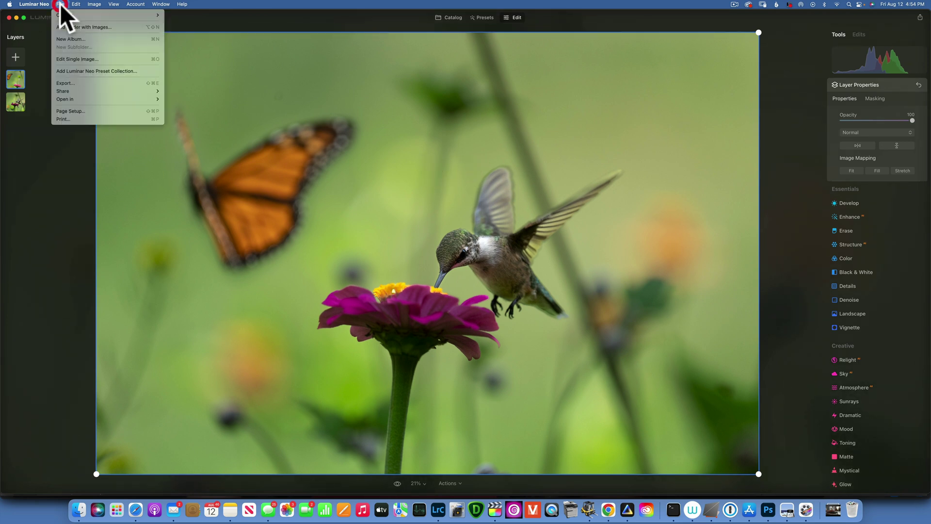
click(72, 82)
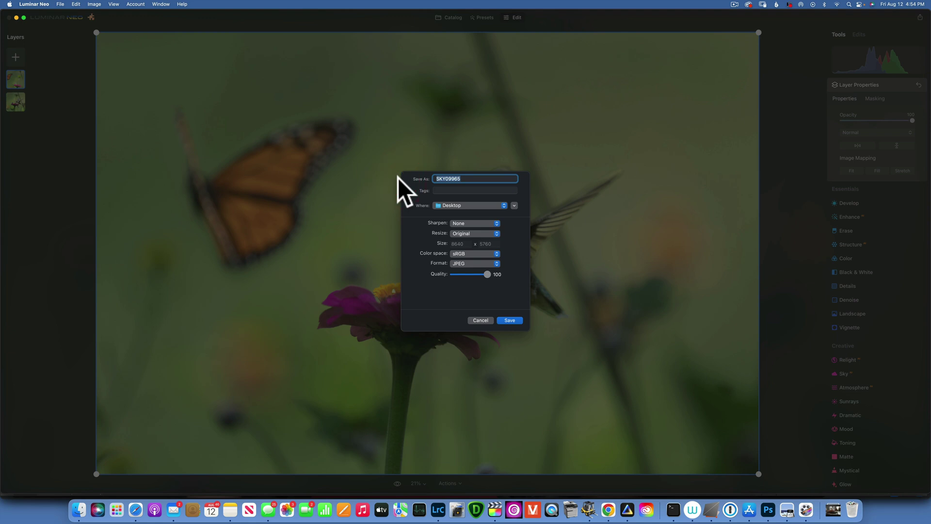
text(hummingbird)
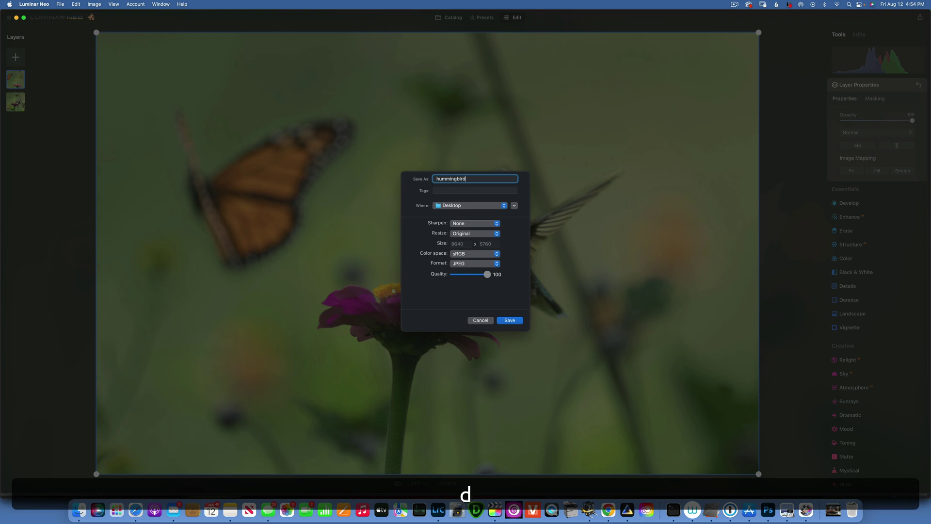
click(516, 320)
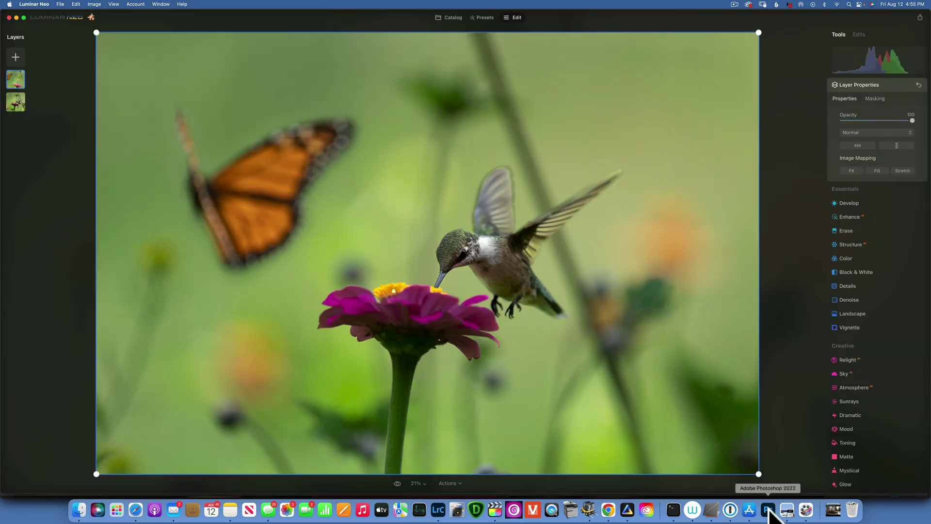
Open hummingbird.jpeg from the Desktop in Photoshop, passing it unchanged through Camera Raw.
click(770, 509)
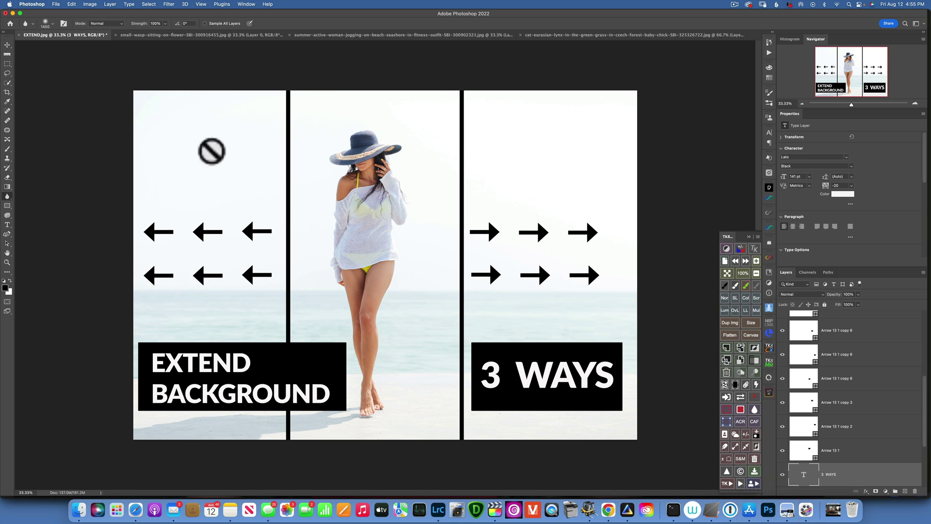
click(55, 4)
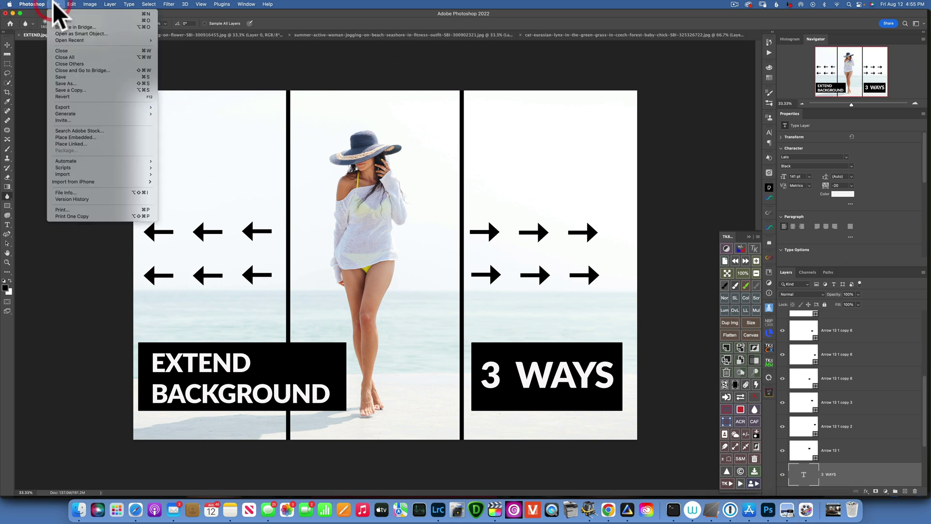
click(67, 22)
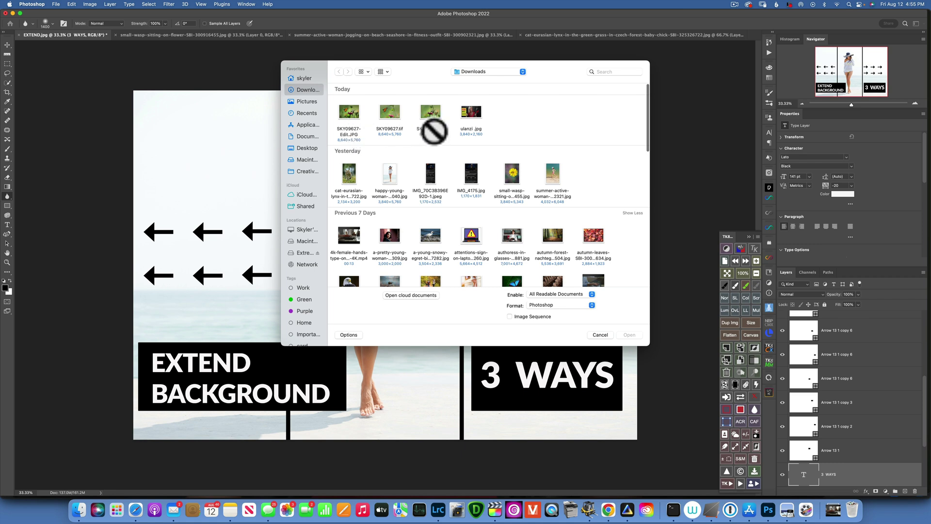
click(307, 148)
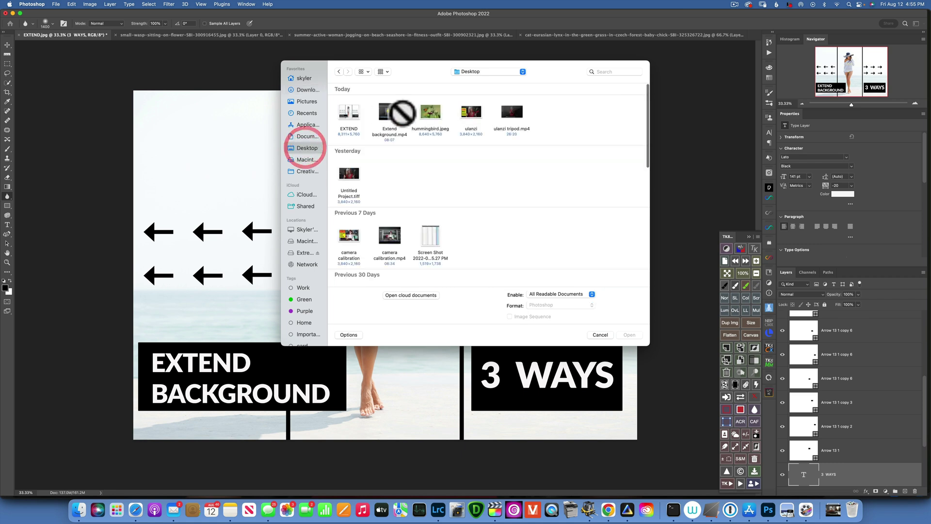
click(437, 125)
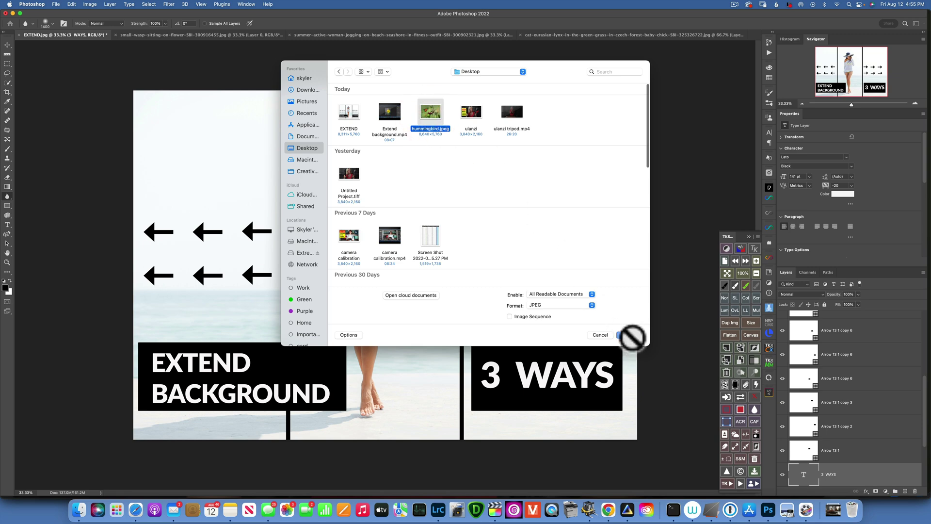
click(627, 335)
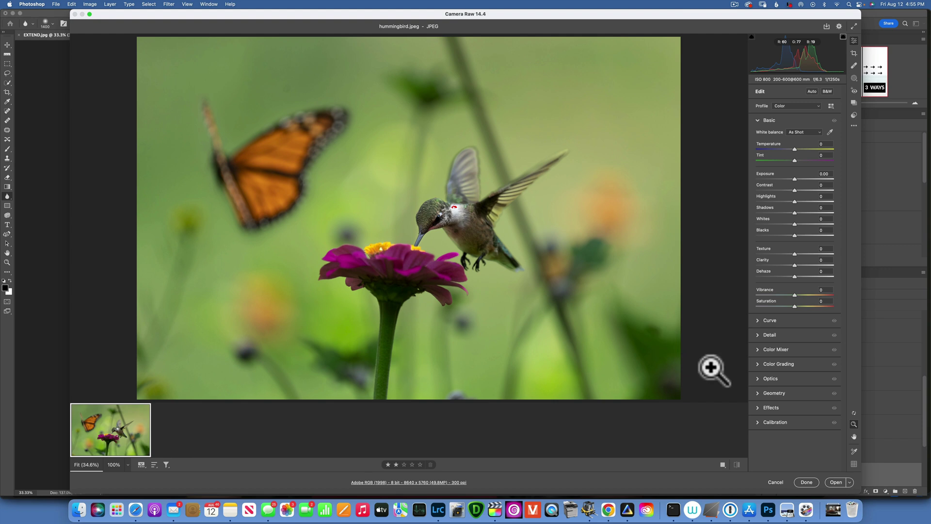
click(835, 482)
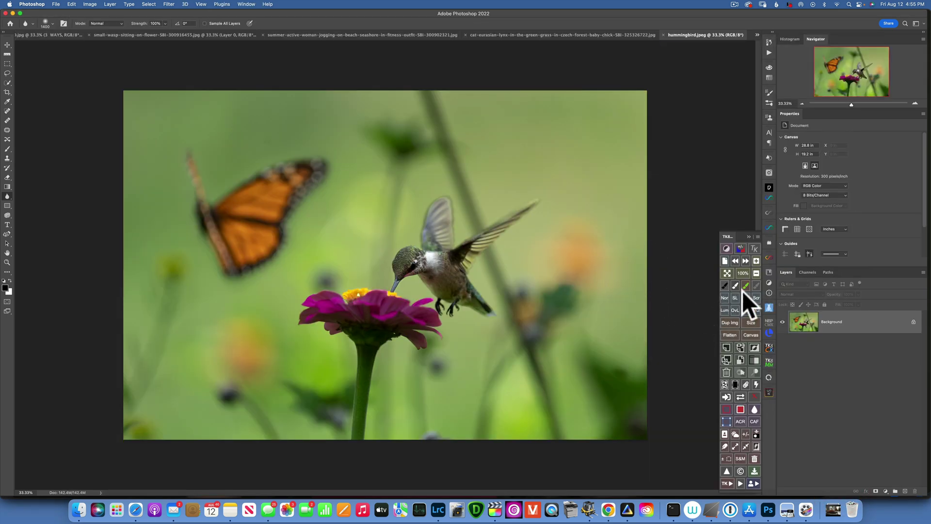
Unlock the Background layer and crop wider on the left with Content-Aware fill.
click(913, 321)
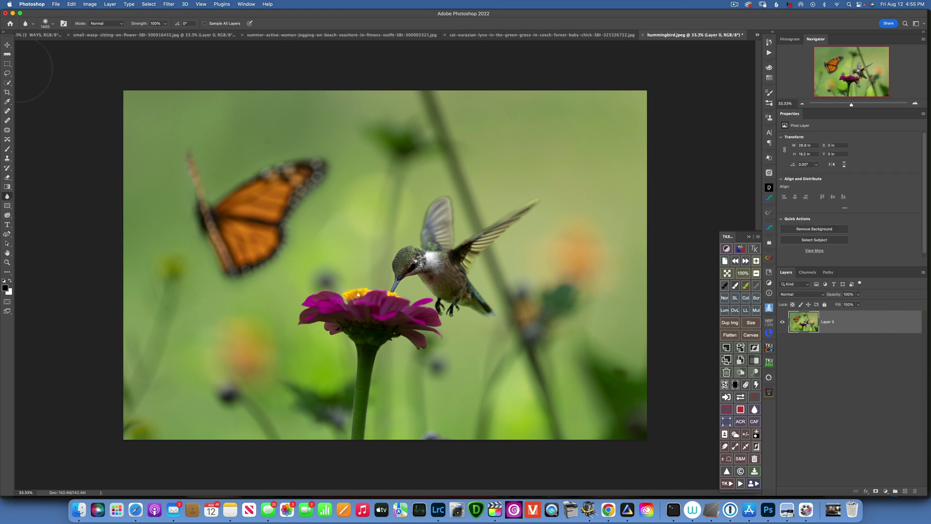
click(6, 92)
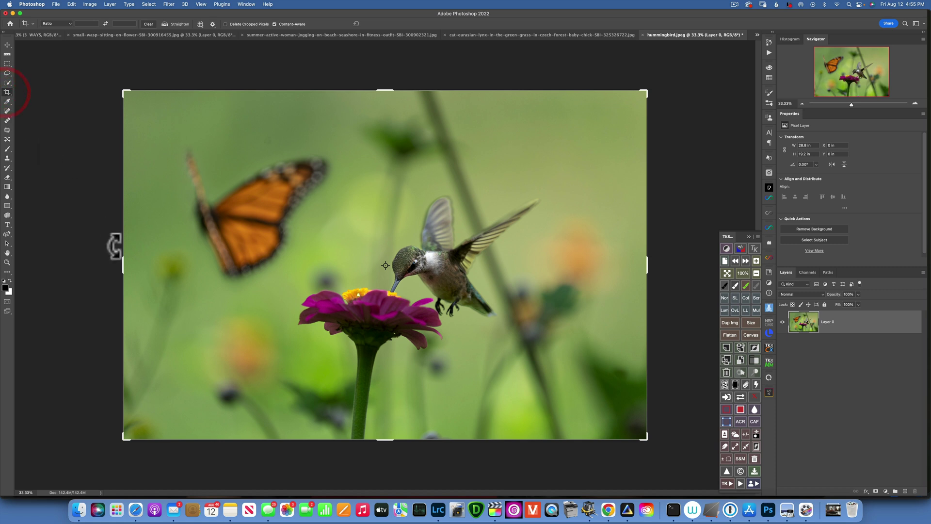
click(118, 81)
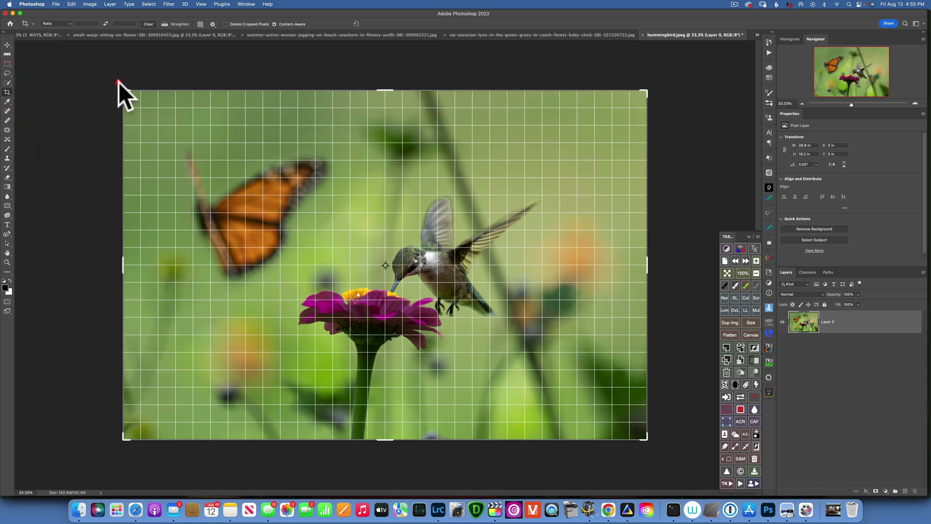
drag(214, 208, 240, 203)
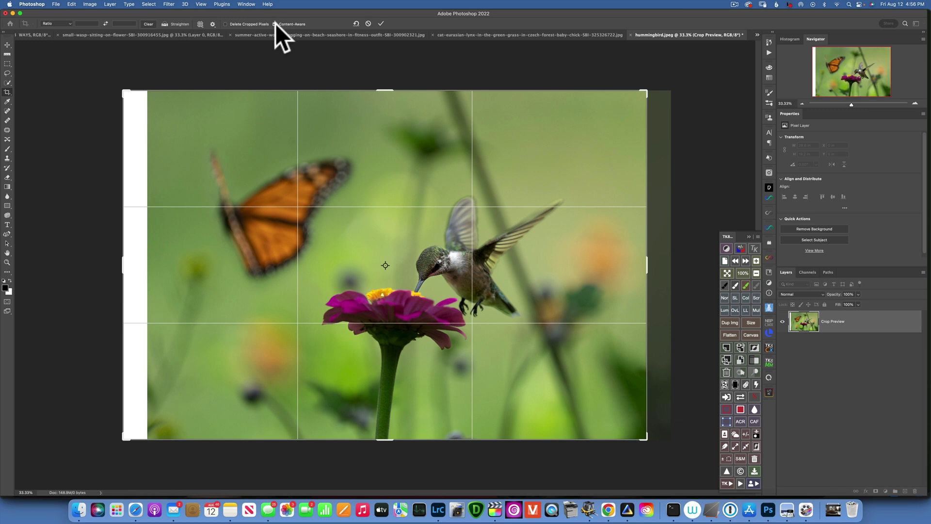
click(381, 23)
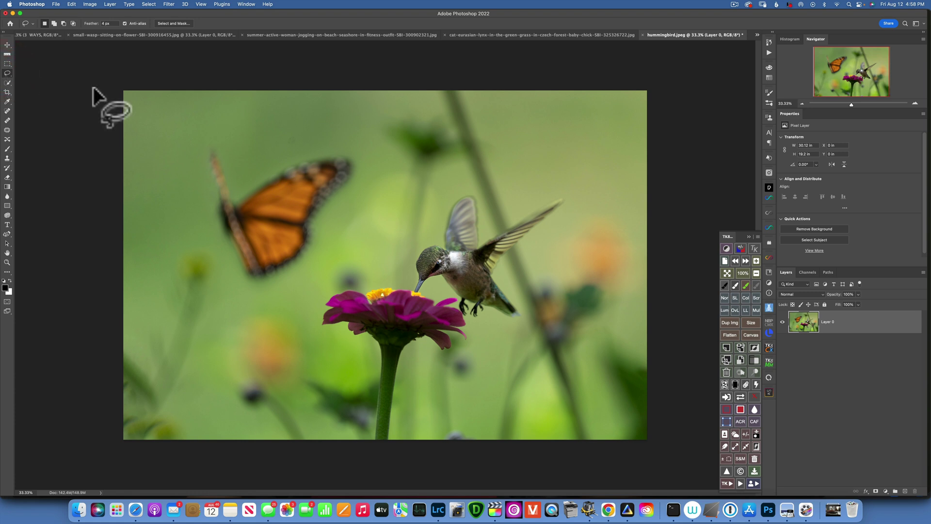
Lasso the stalk above the hummingbird and Content-Aware fill it away.
mouse_move(503, 176)
mouse_down()
mouse_move(474, 115)
mouse_move(443, 82)
mouse_move(439, 103)
mouse_move(476, 201)
mouse_up()
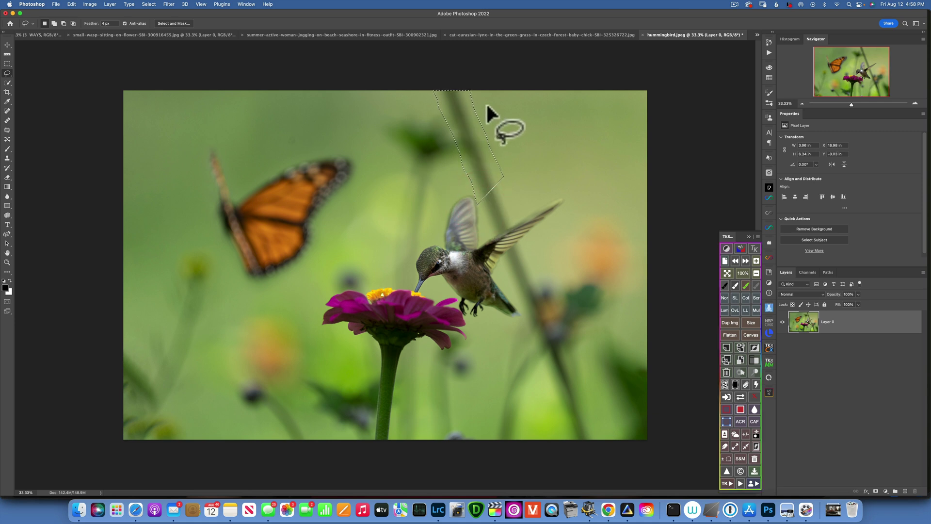
mouse_move(484, 101)
mouse_down()
mouse_move(446, 78)
mouse_move(437, 107)
mouse_move(493, 227)
mouse_move(511, 211)
mouse_move(484, 95)
mouse_up()
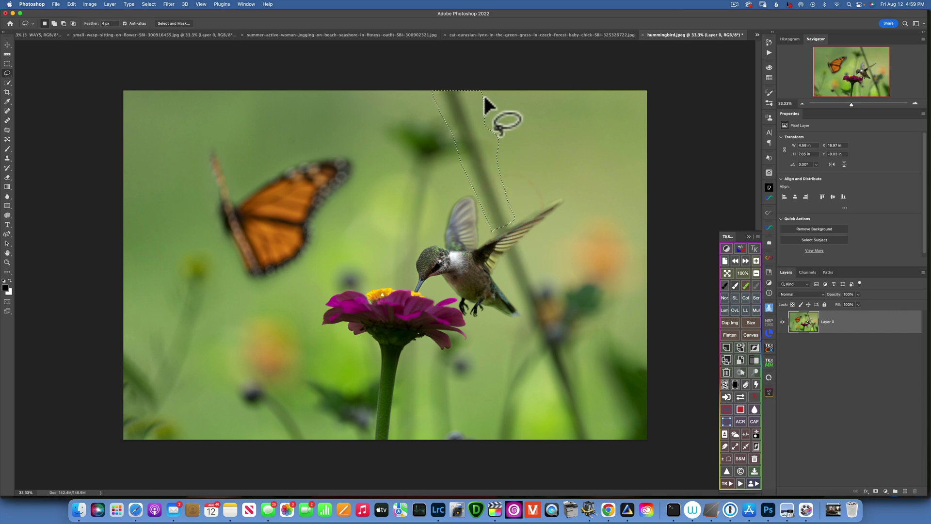
key(shift+BackSpace)
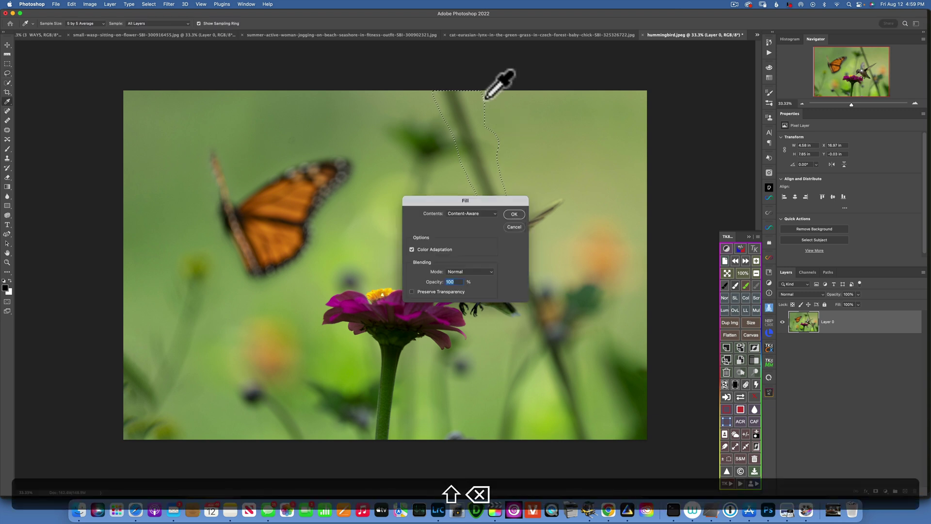
click(492, 212)
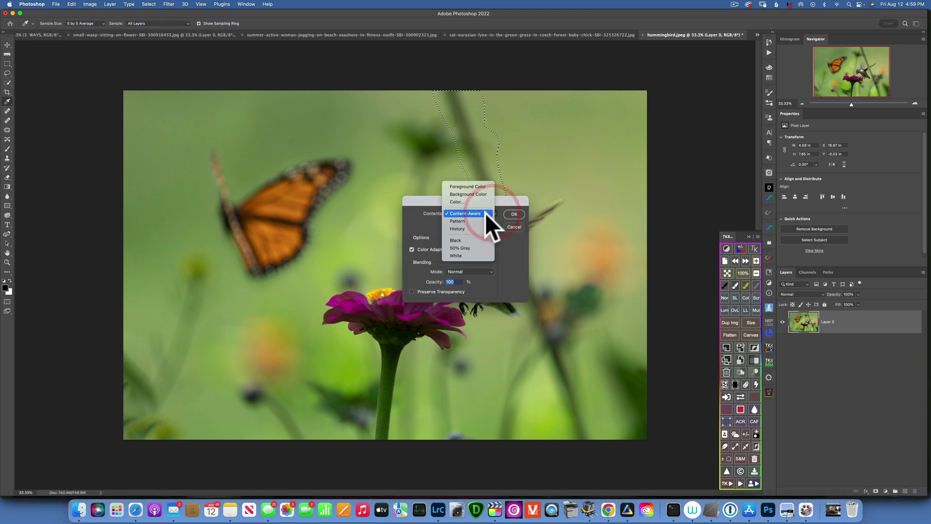
click(485, 212)
click(515, 213)
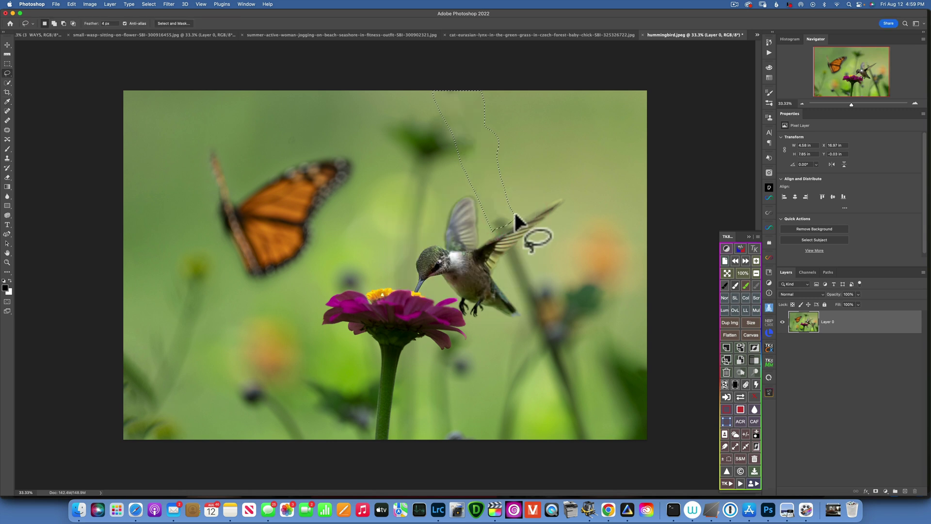
click(505, 274)
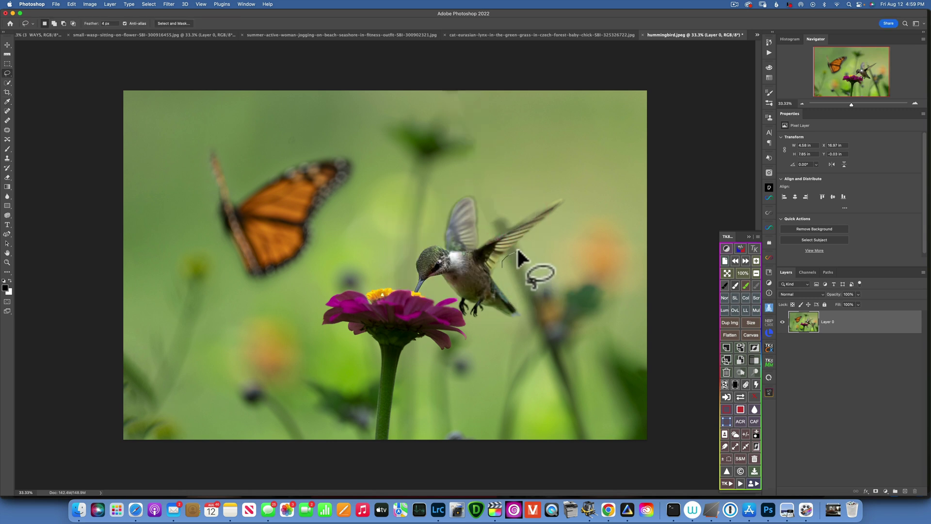
Content-Aware fill the stalk near the wing, deselect, and ready a 600 px Clone Stamp.
mouse_move(517, 252)
mouse_down()
mouse_move(534, 288)
mouse_move(520, 296)
mouse_move(503, 267)
mouse_up()
key(shift+BackSpace)
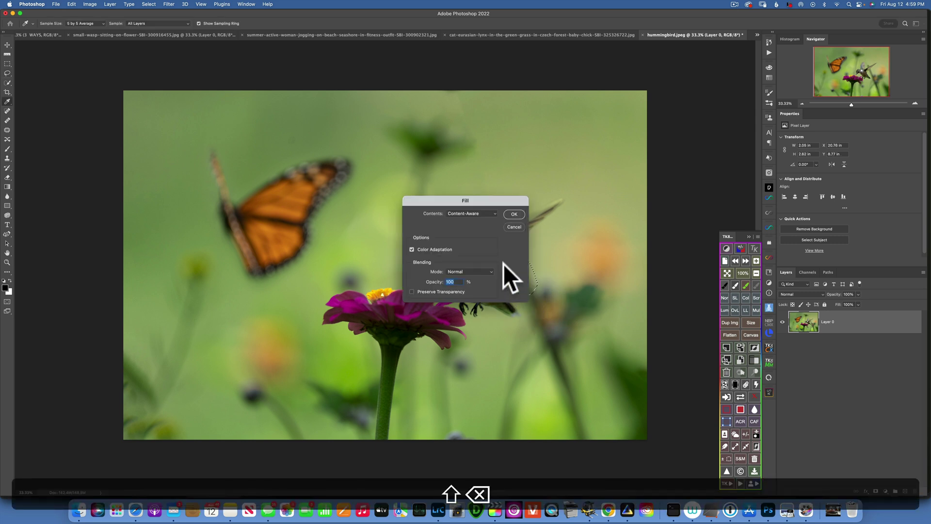
click(514, 214)
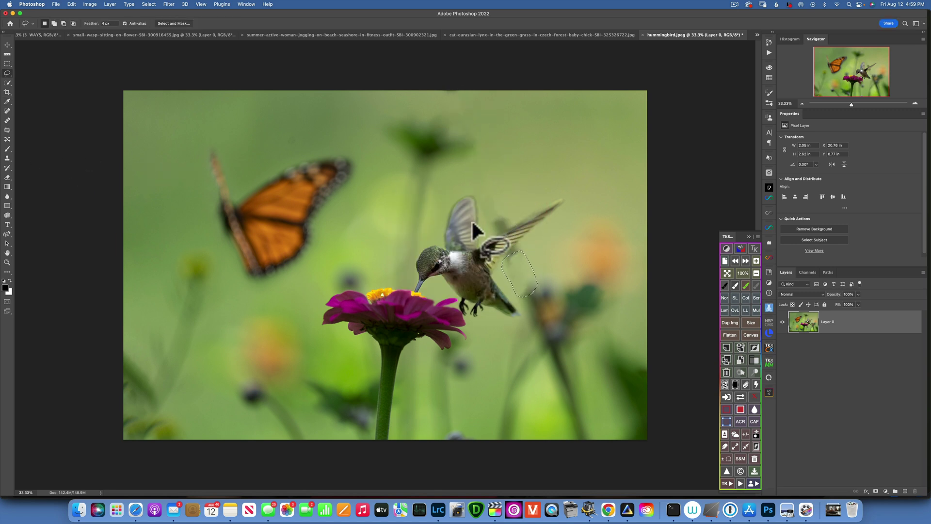
key(super+d)
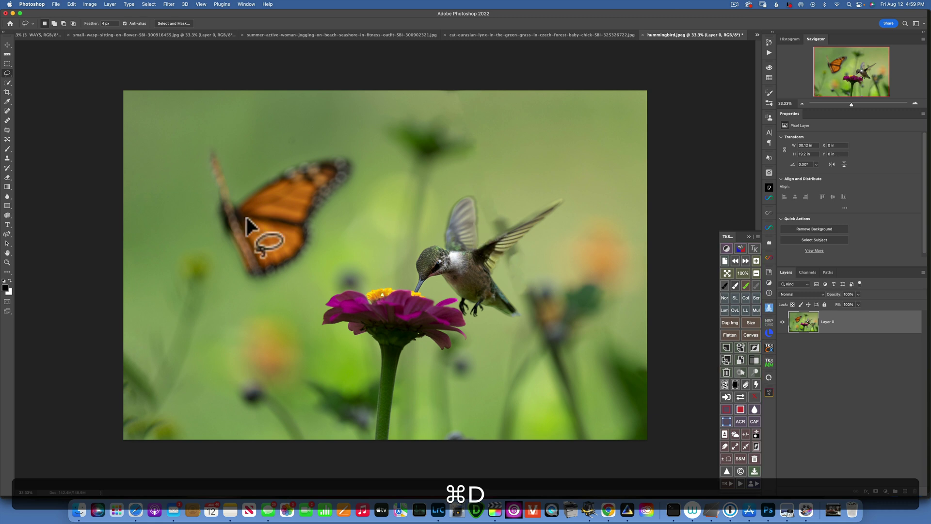
click(7, 158)
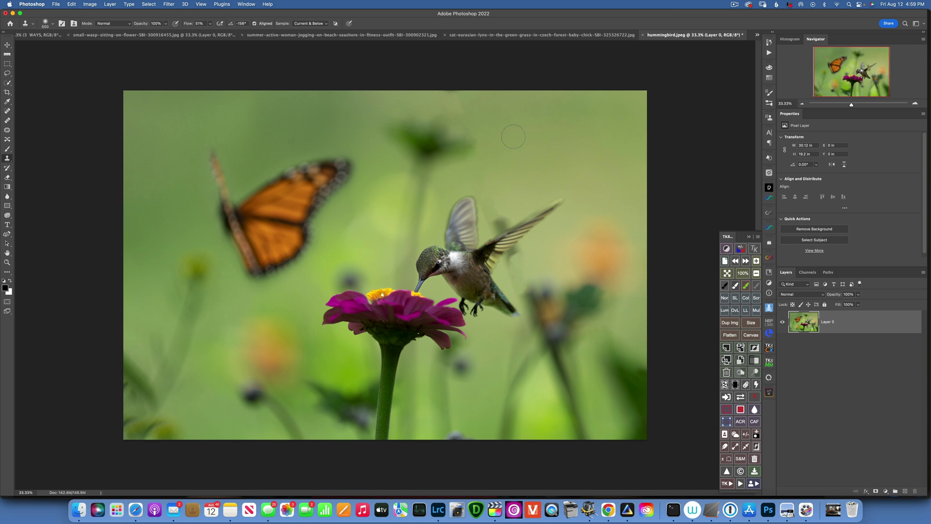
key(bracketright)
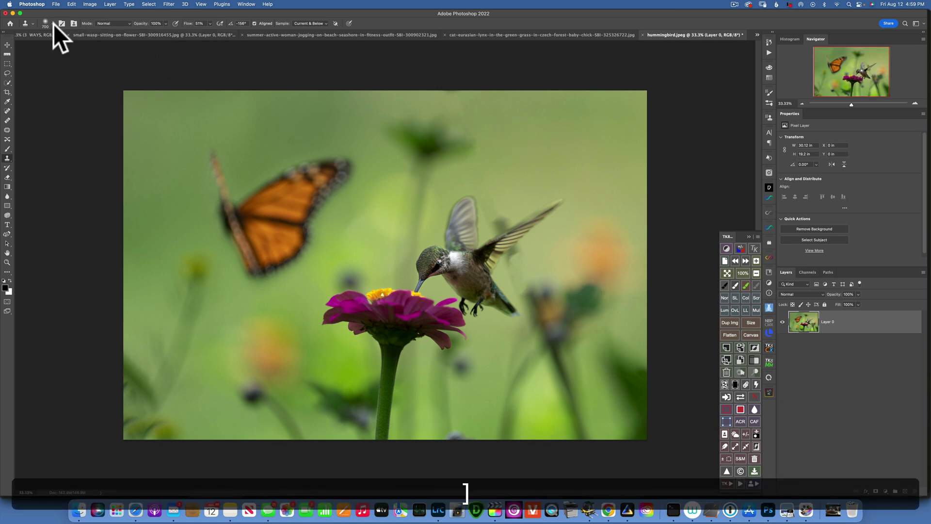
Set the Clone Stamp brush hardness to 0%.
click(53, 24)
click(38, 61)
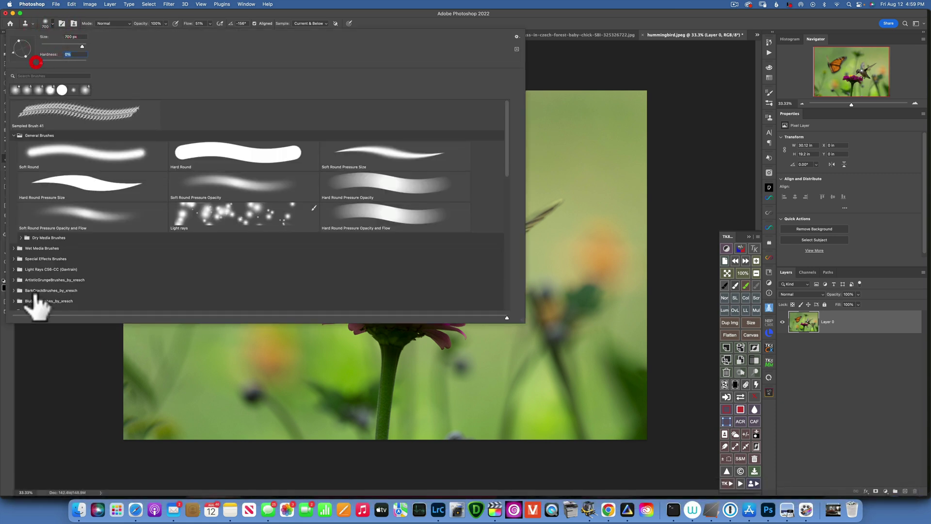
click(45, 392)
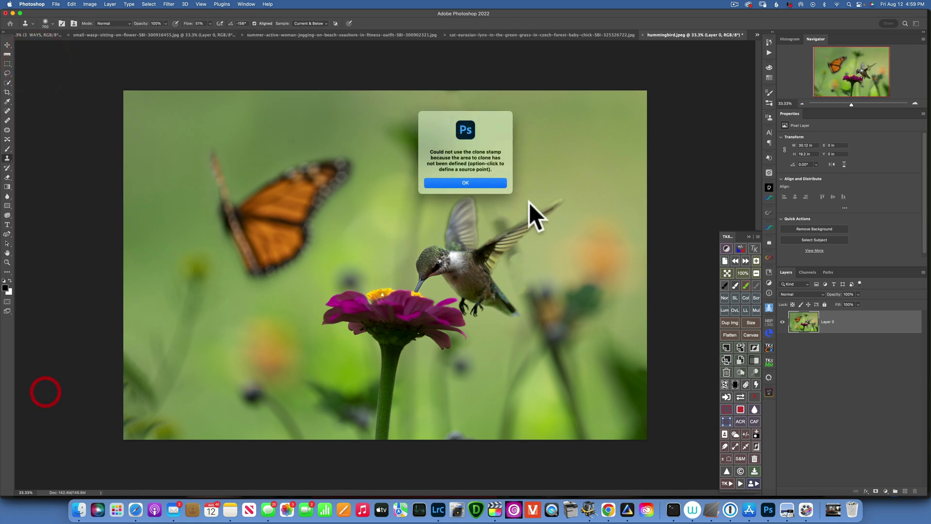
click(491, 183)
Sample clean background and clone over the stalk traces beside the wing.
alt+click(504, 124)
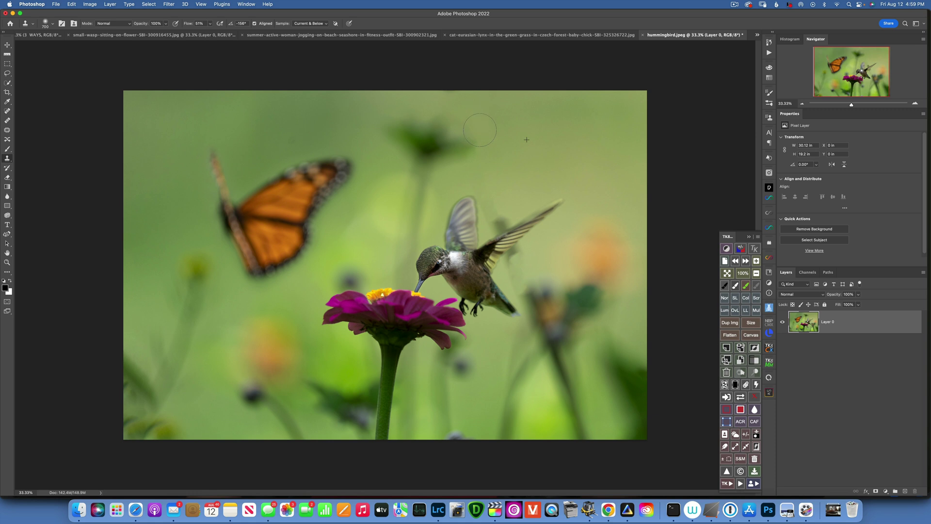
alt+click(496, 139)
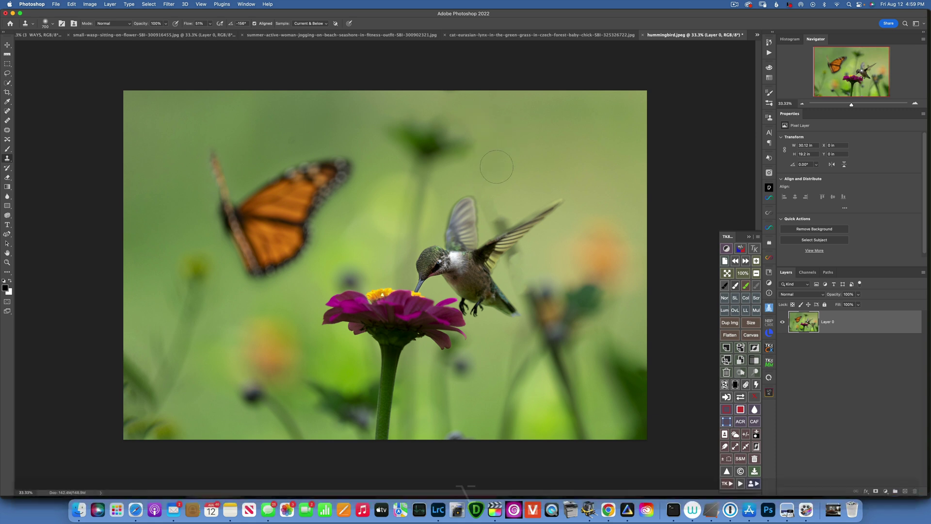
alt+click(498, 187)
click(498, 198)
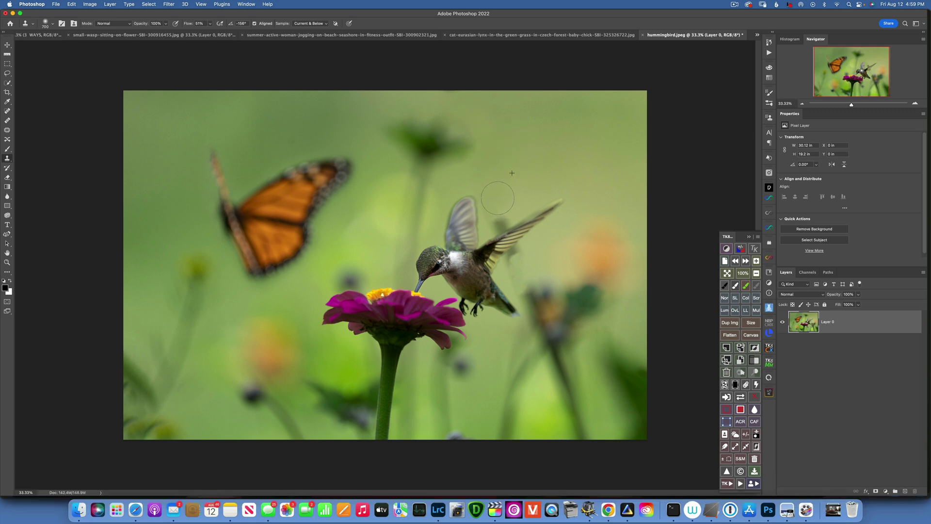
Resample near the tail and clone over the wing-tip remnants with a 400 px brush.
alt+click(557, 274)
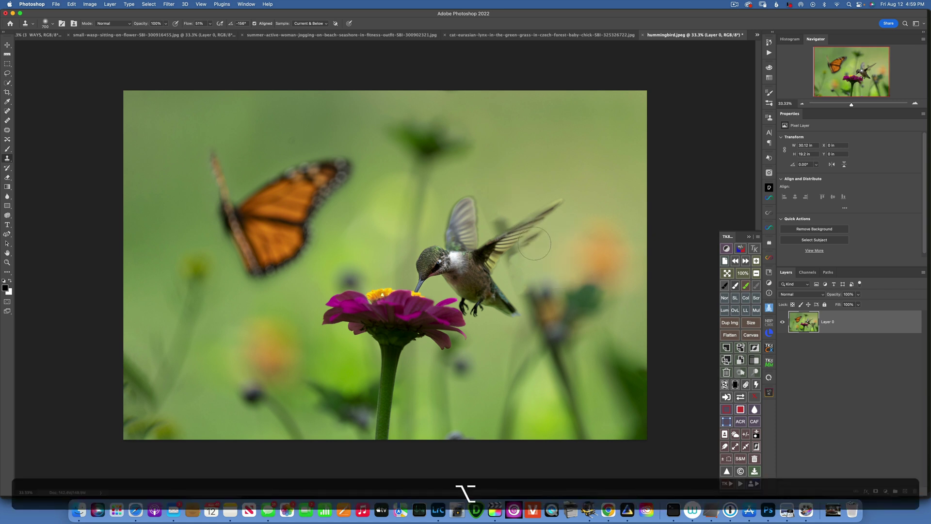
mouse_move(535, 245)
mouse_down()
mouse_move(563, 253)
mouse_move(543, 255)
mouse_up()
alt+click(543, 254)
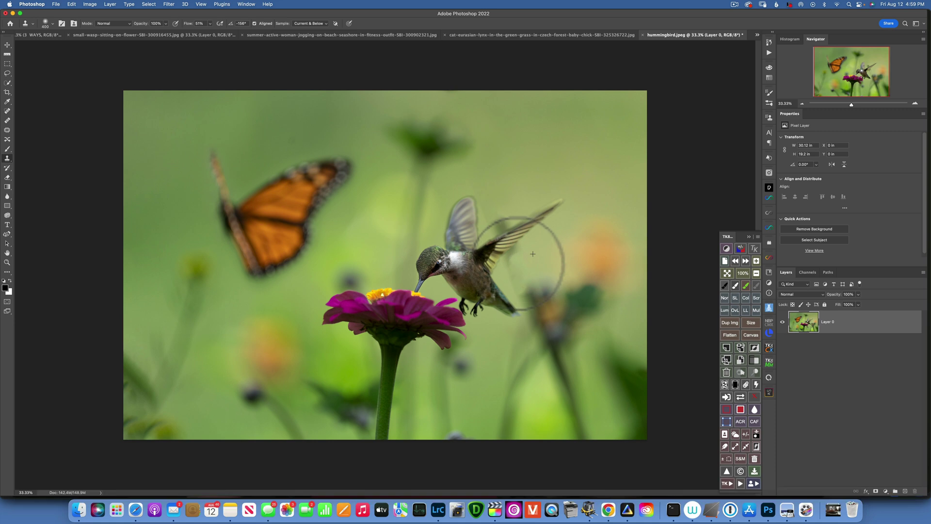
alt+click(534, 262)
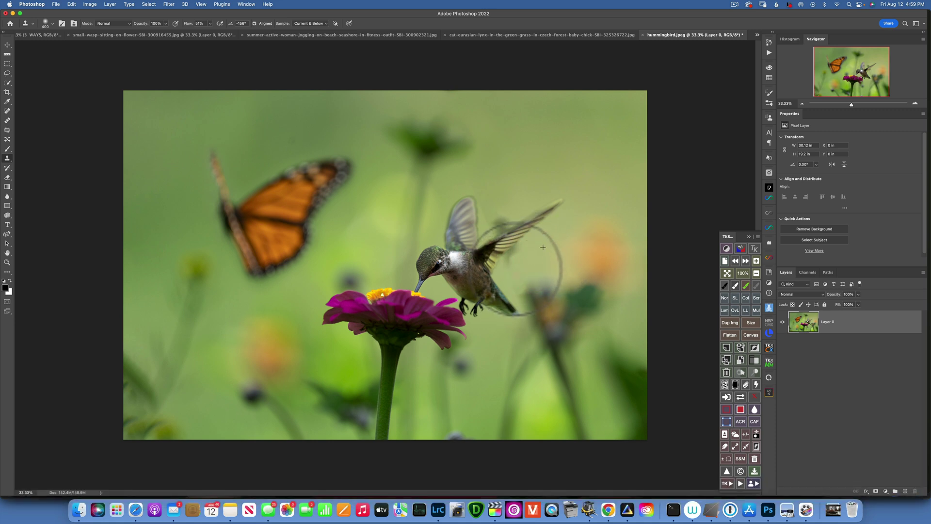
alt+click(525, 263)
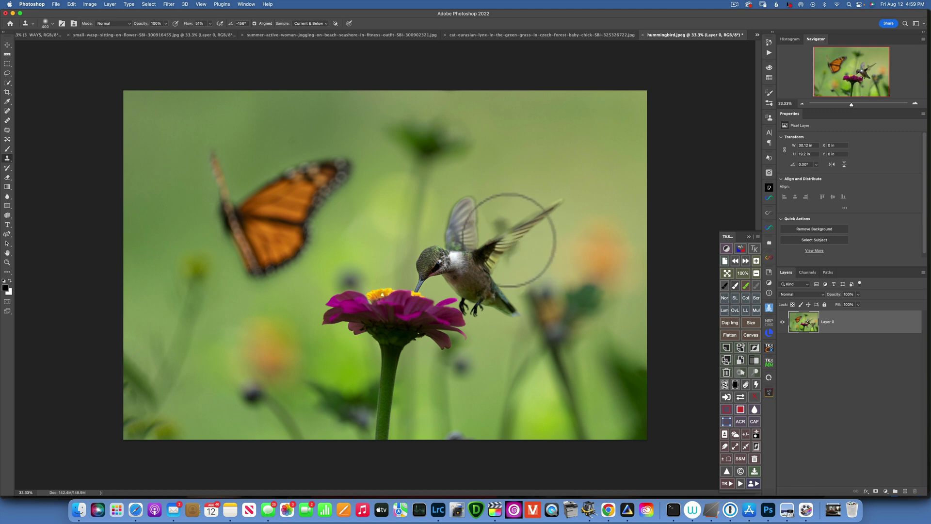
Switch the Clone Stamp to a Soft Round tip at 250 px.
click(51, 23)
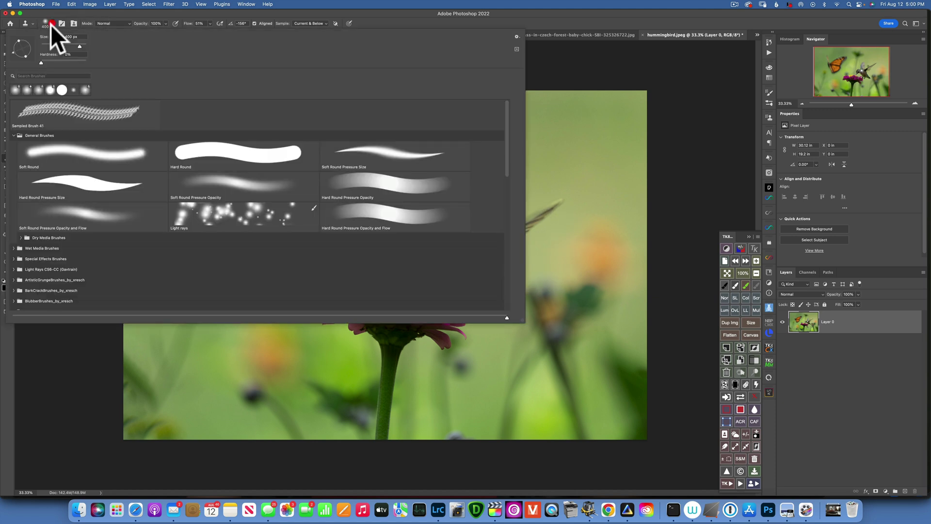
double_click(45, 151)
key(alt)
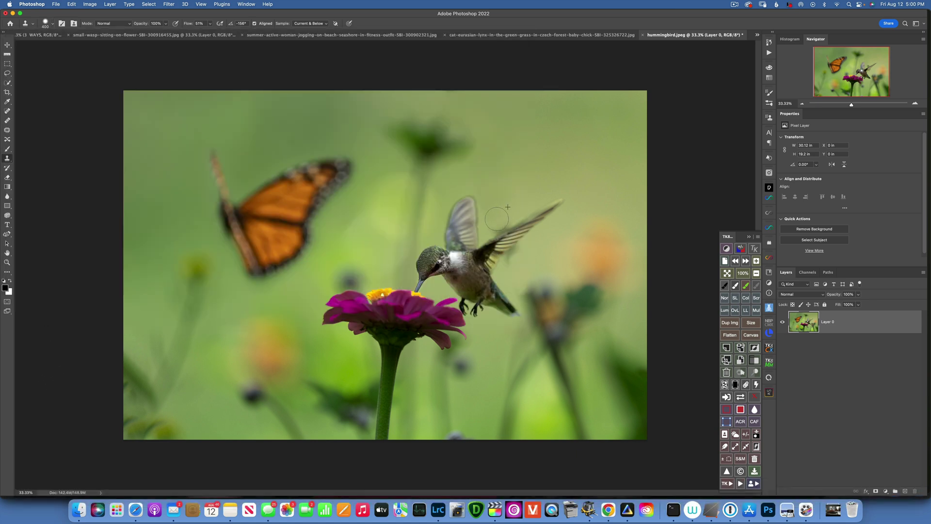
key(alt)
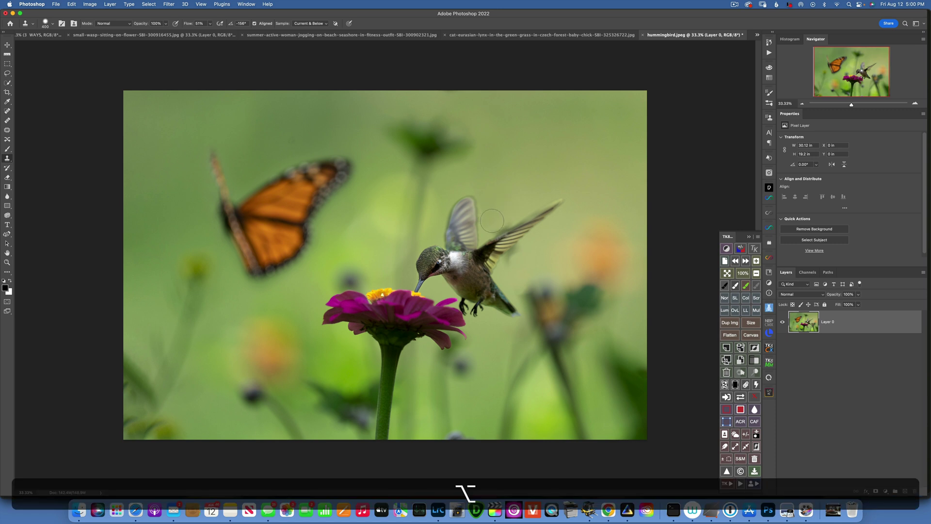
key(bracketleft)
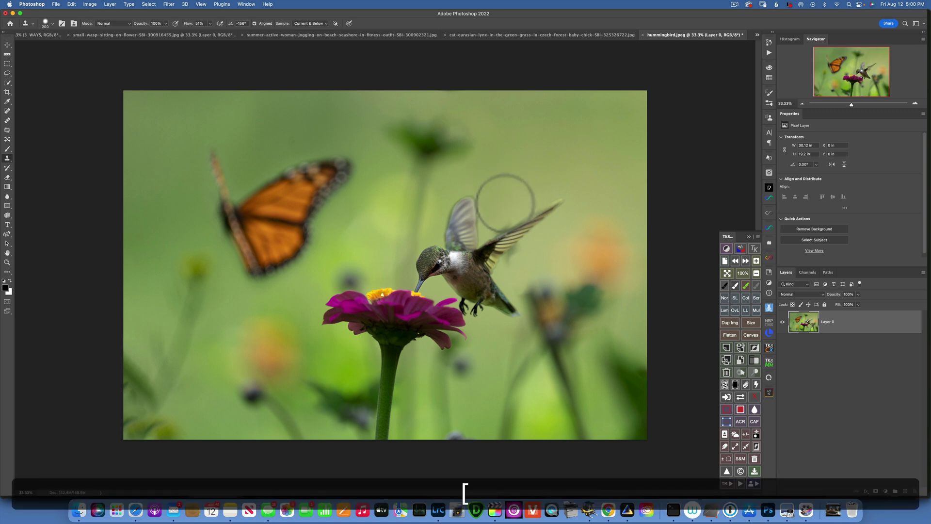
key(alt)
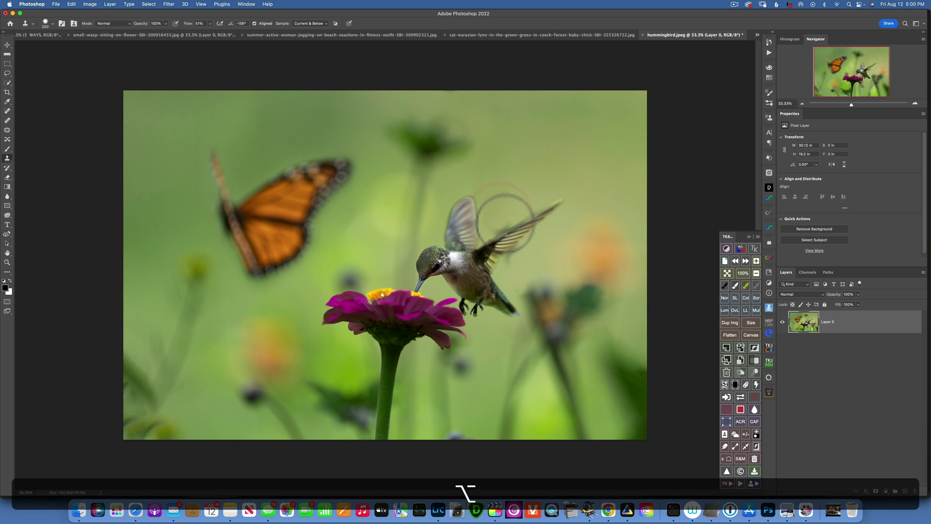
Sample green background and clone it around the right wing, then enlarge the brush to 300 px.
alt+click(502, 213)
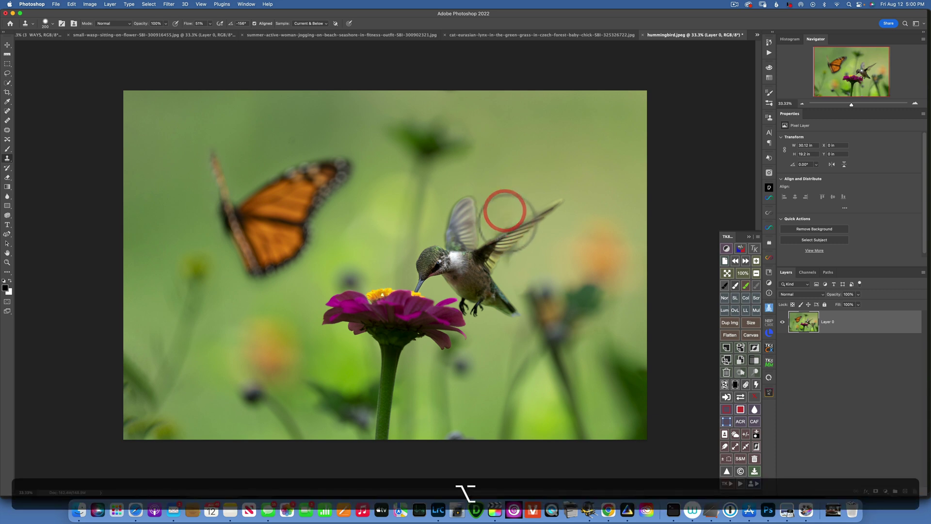
alt+click(501, 217)
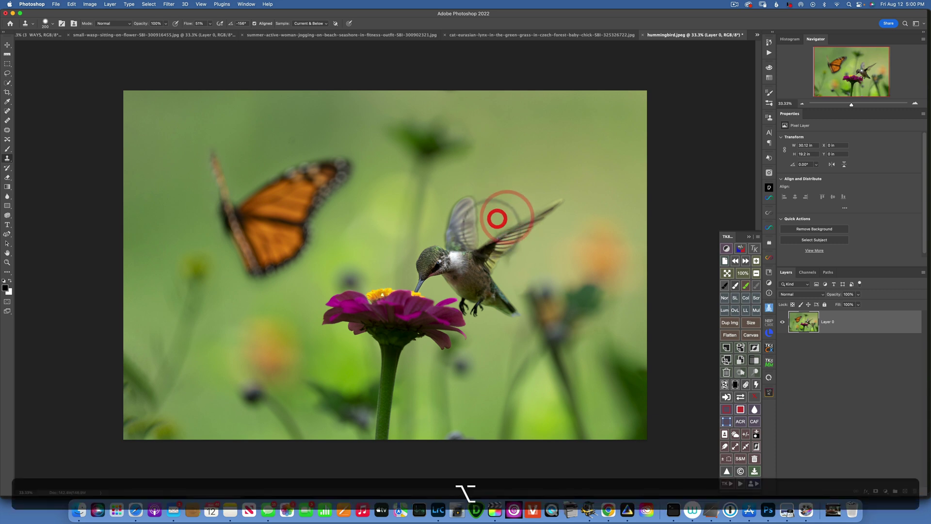
click(502, 216)
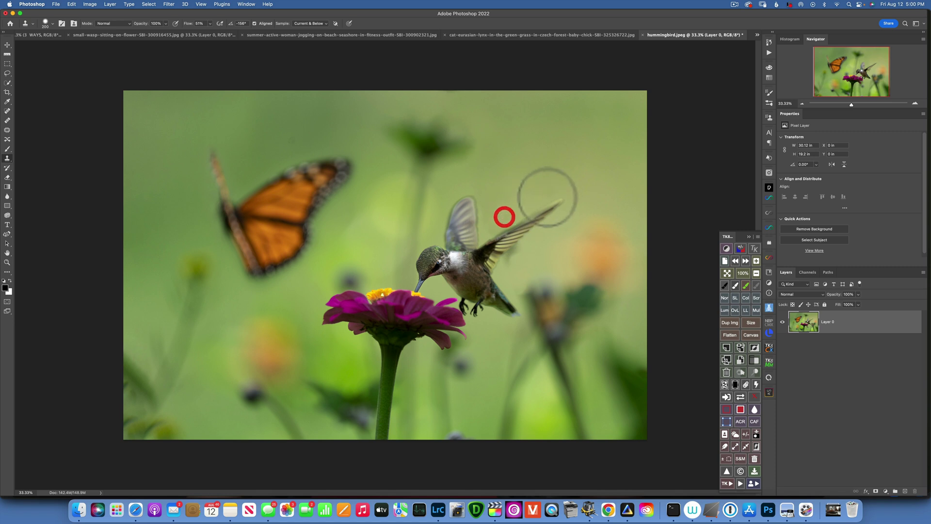
alt+click(529, 248)
alt+click(526, 251)
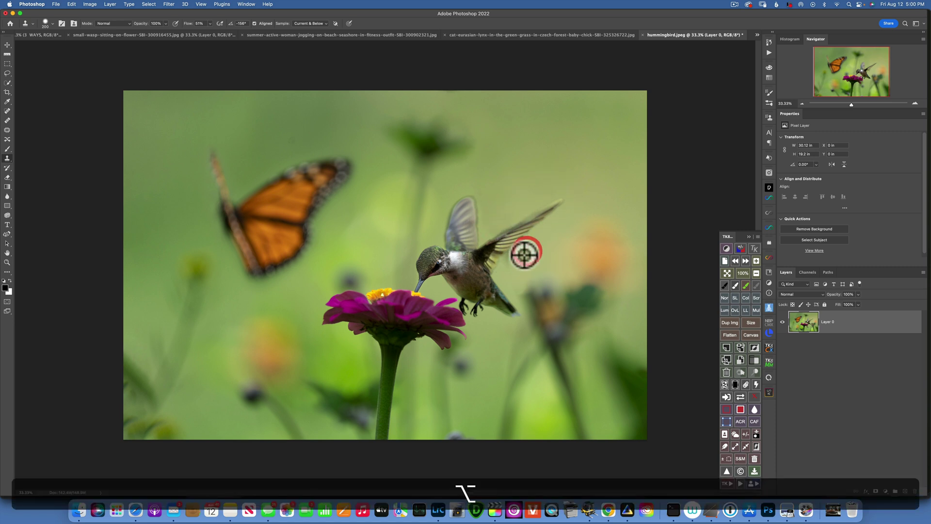
alt+click(520, 261)
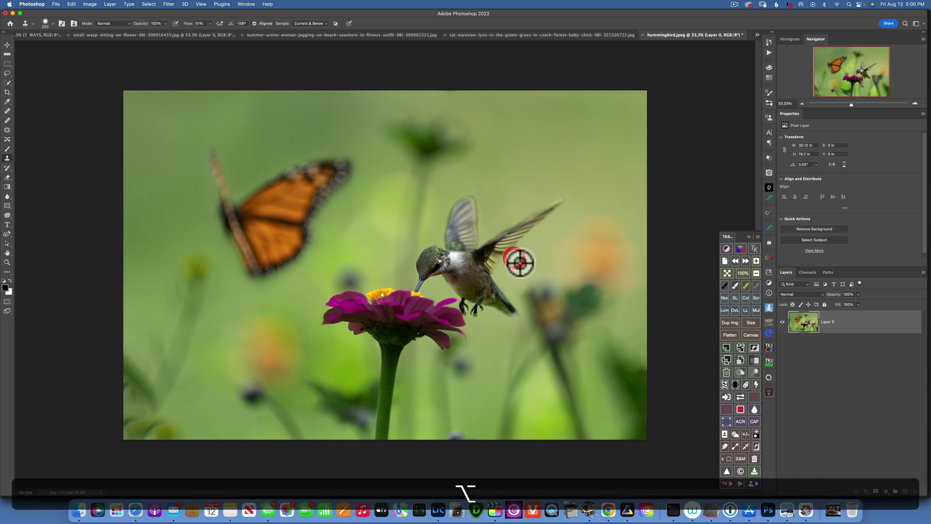
click(525, 246)
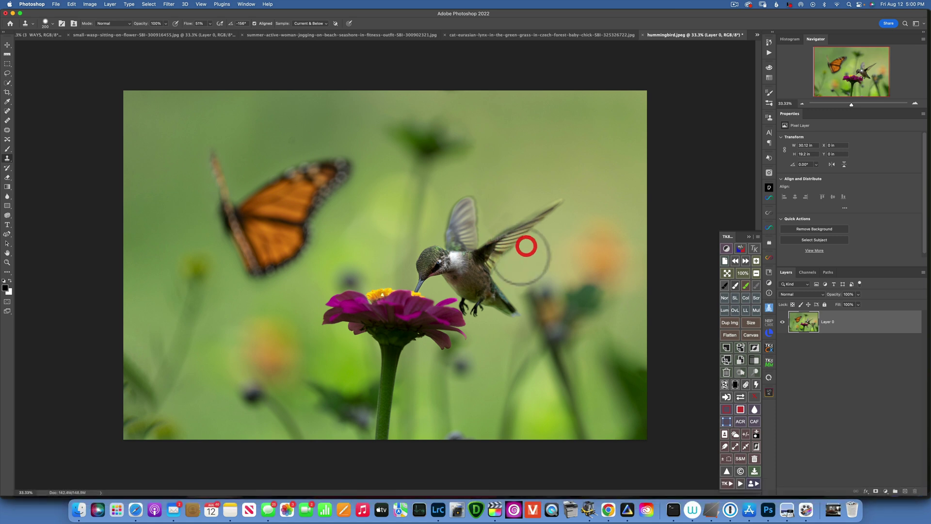
alt+click(514, 266)
click(534, 264)
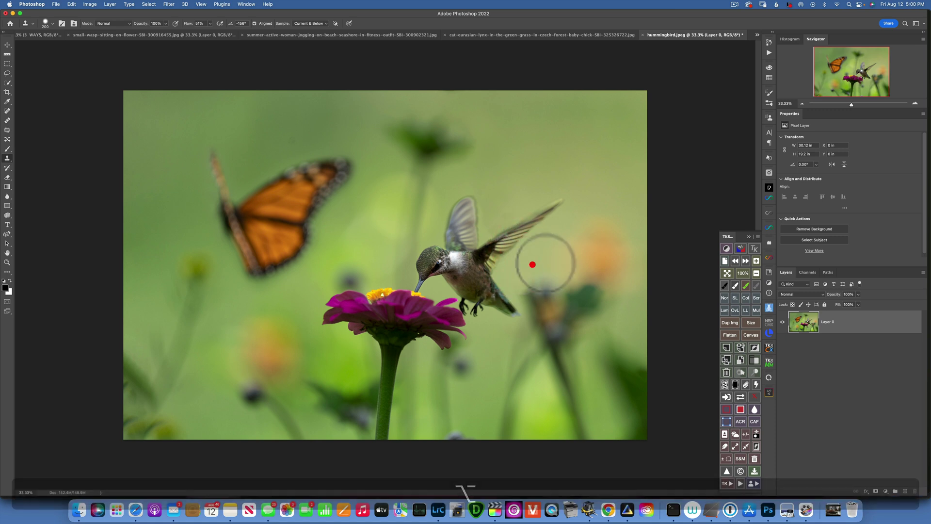
key(bracketright)
key(bracketright)
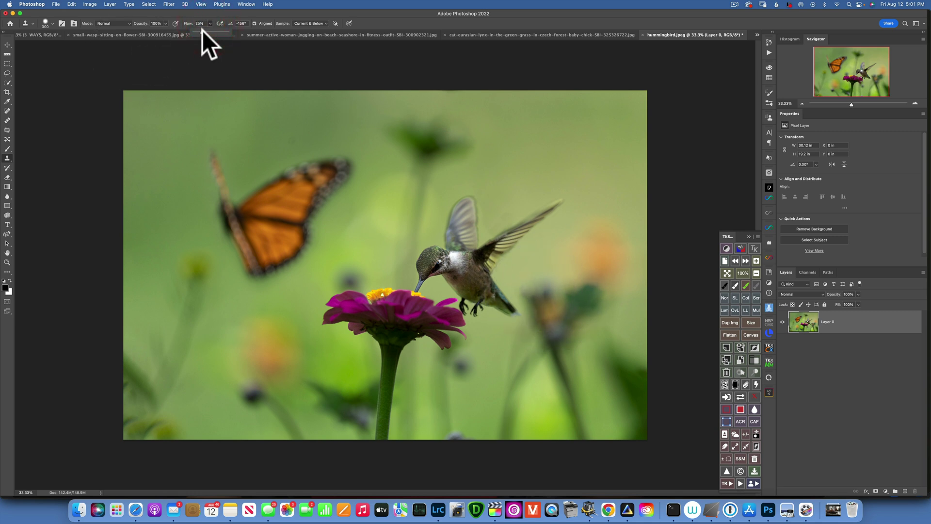
Lower the Clone Stamp flow to 24% and enlarge the brush to 400 px.
click(202, 31)
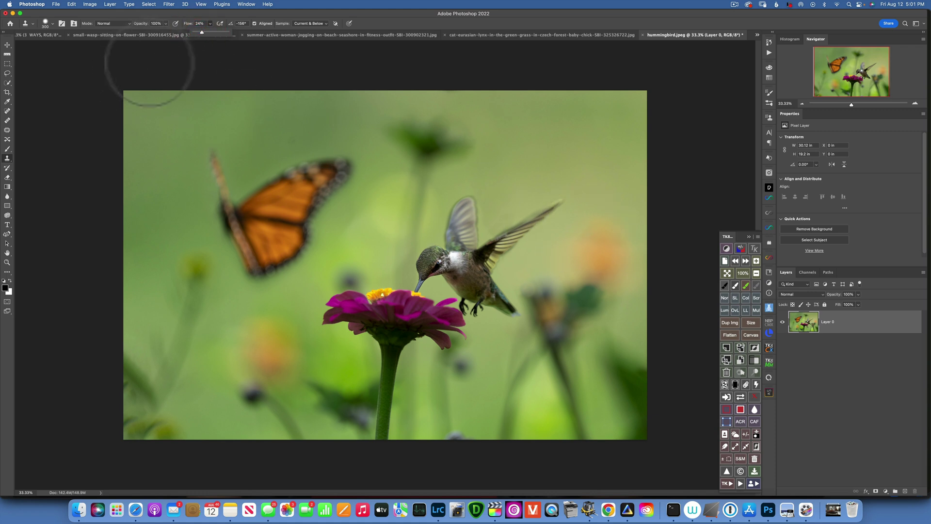
click(49, 25)
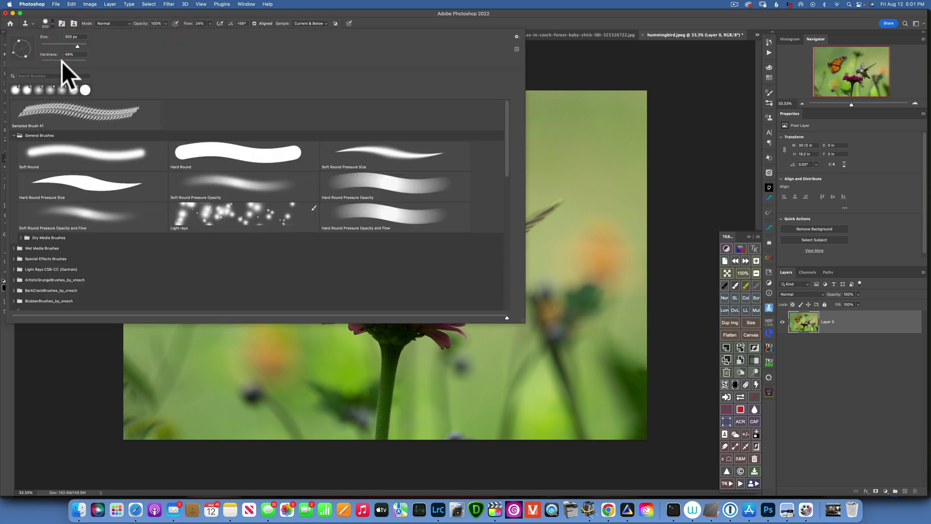
click(62, 350)
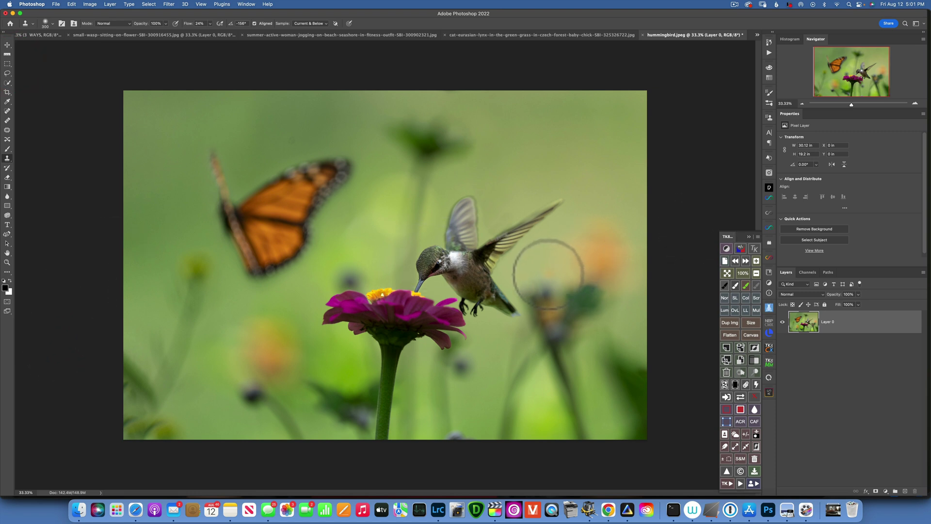
key(bracketright)
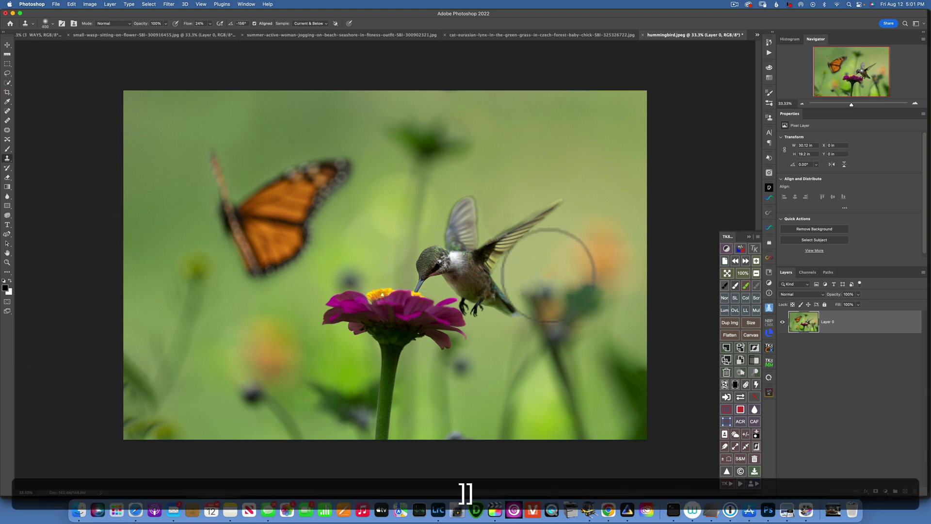
Sample background right of the hummingbird and clone it beside the tail.
alt+click(551, 285)
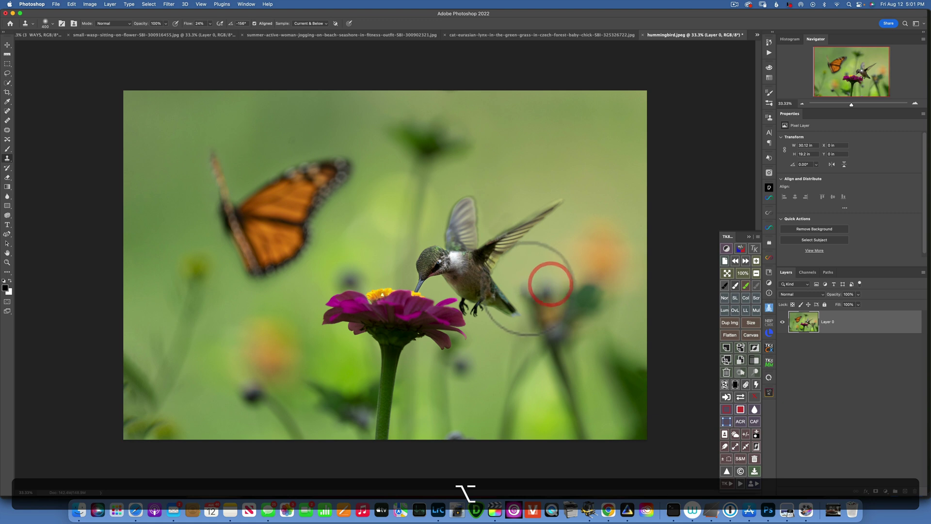
alt+click(540, 286)
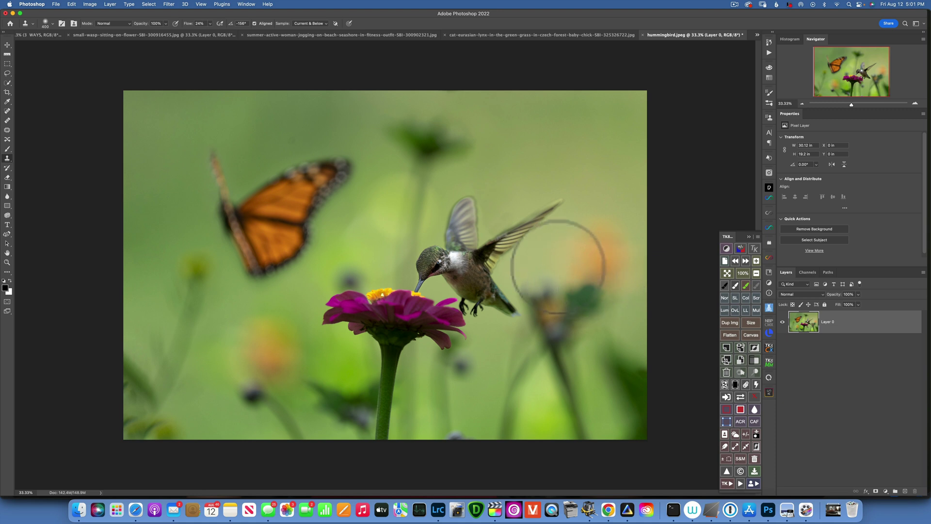
key(alt)
alt+click(548, 286)
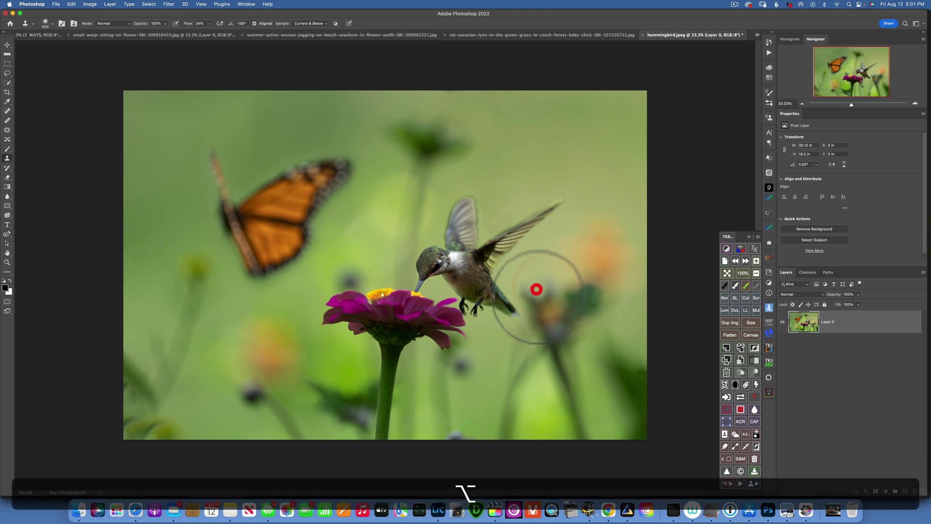
alt+click(537, 295)
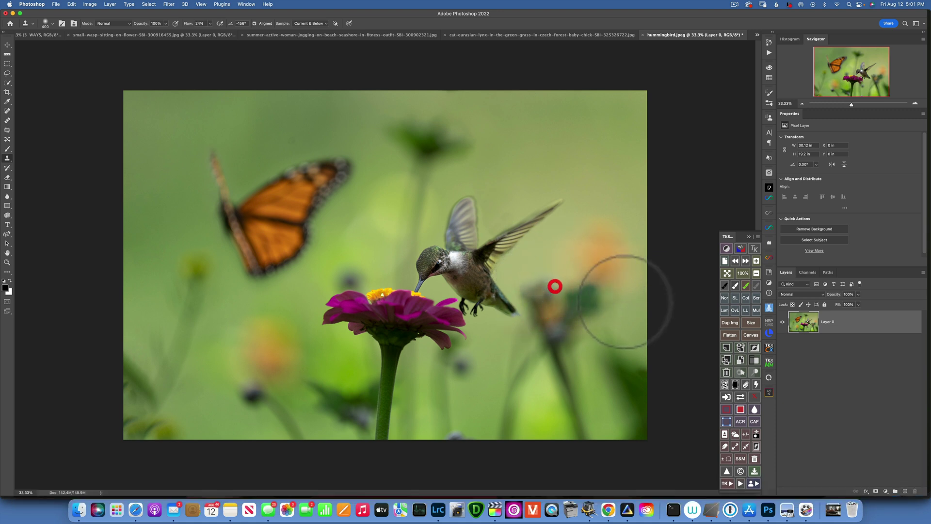
Switch to the Blur Tool and shrink its brush to 1300 px.
click(7, 196)
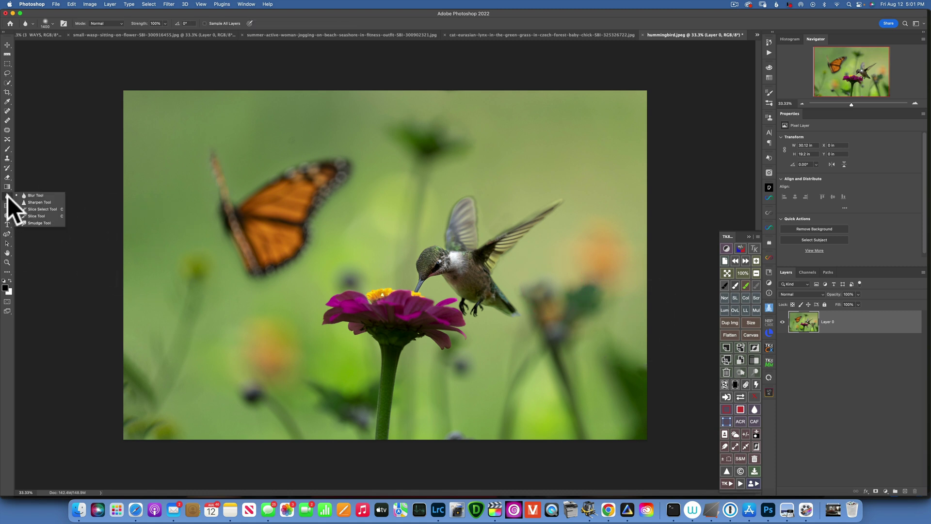
click(36, 195)
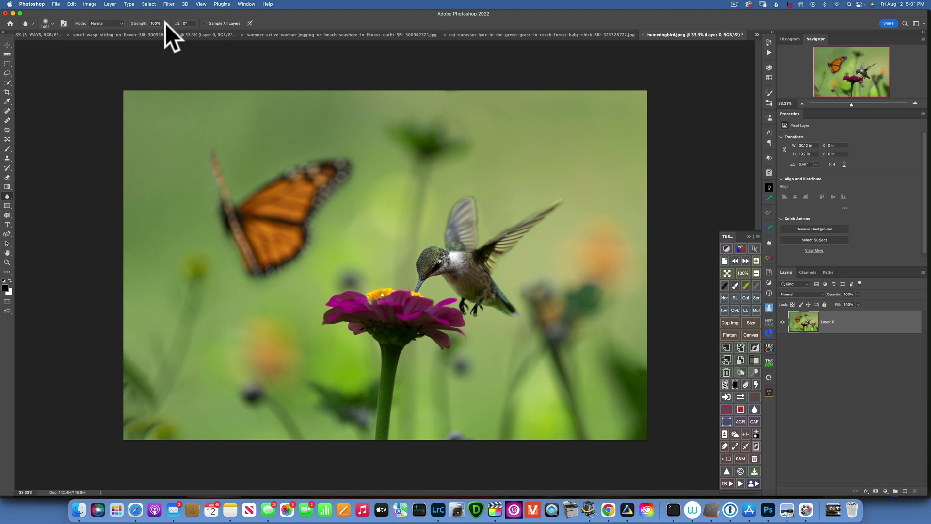
key(bracketleft)
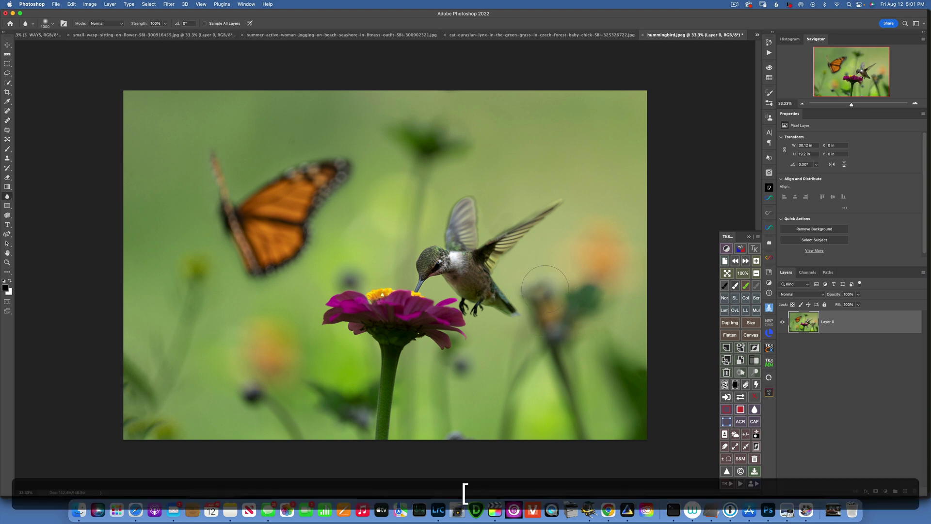